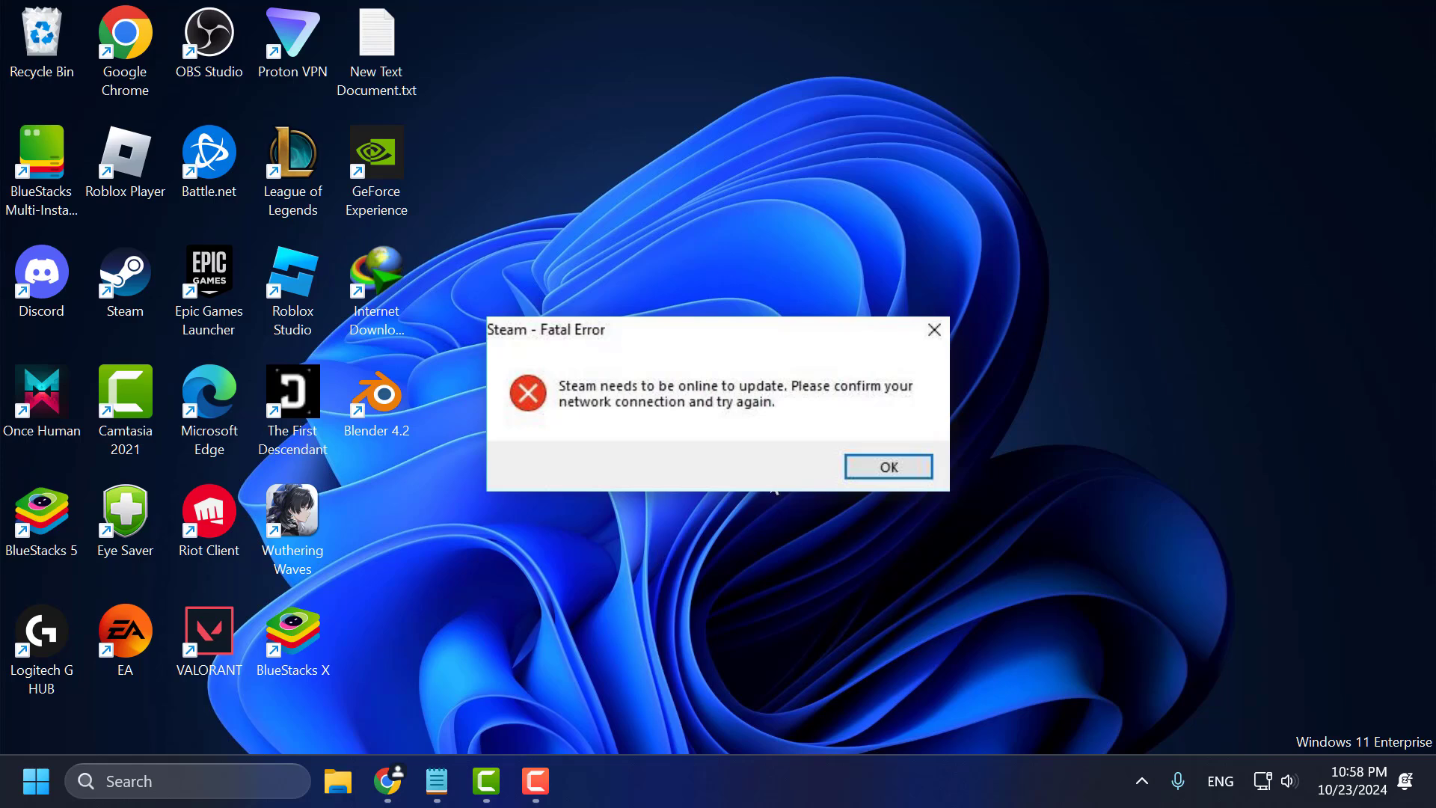
{"action": "key", "text": "Return"}
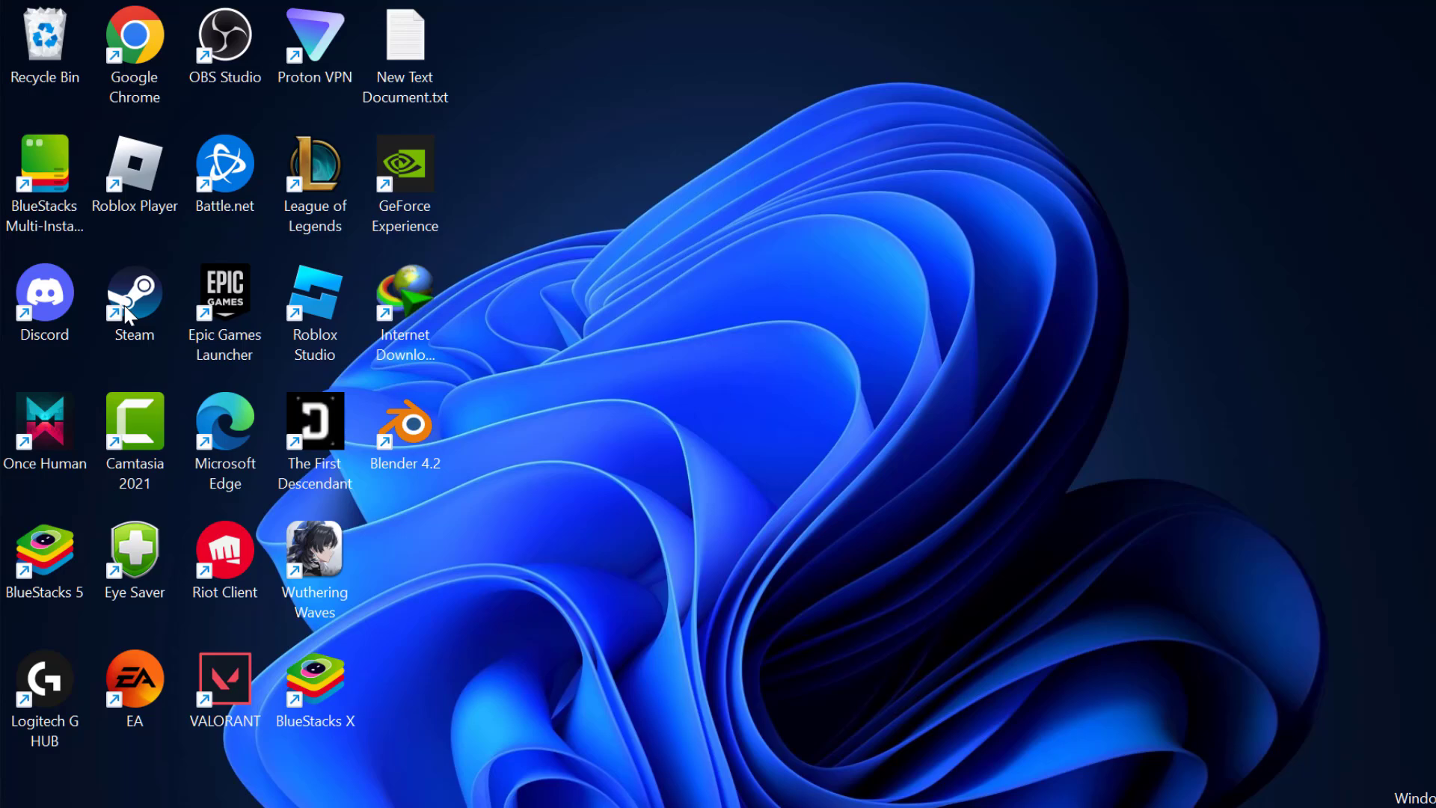
{"action": "right_click", "coordinate": [124, 304]}
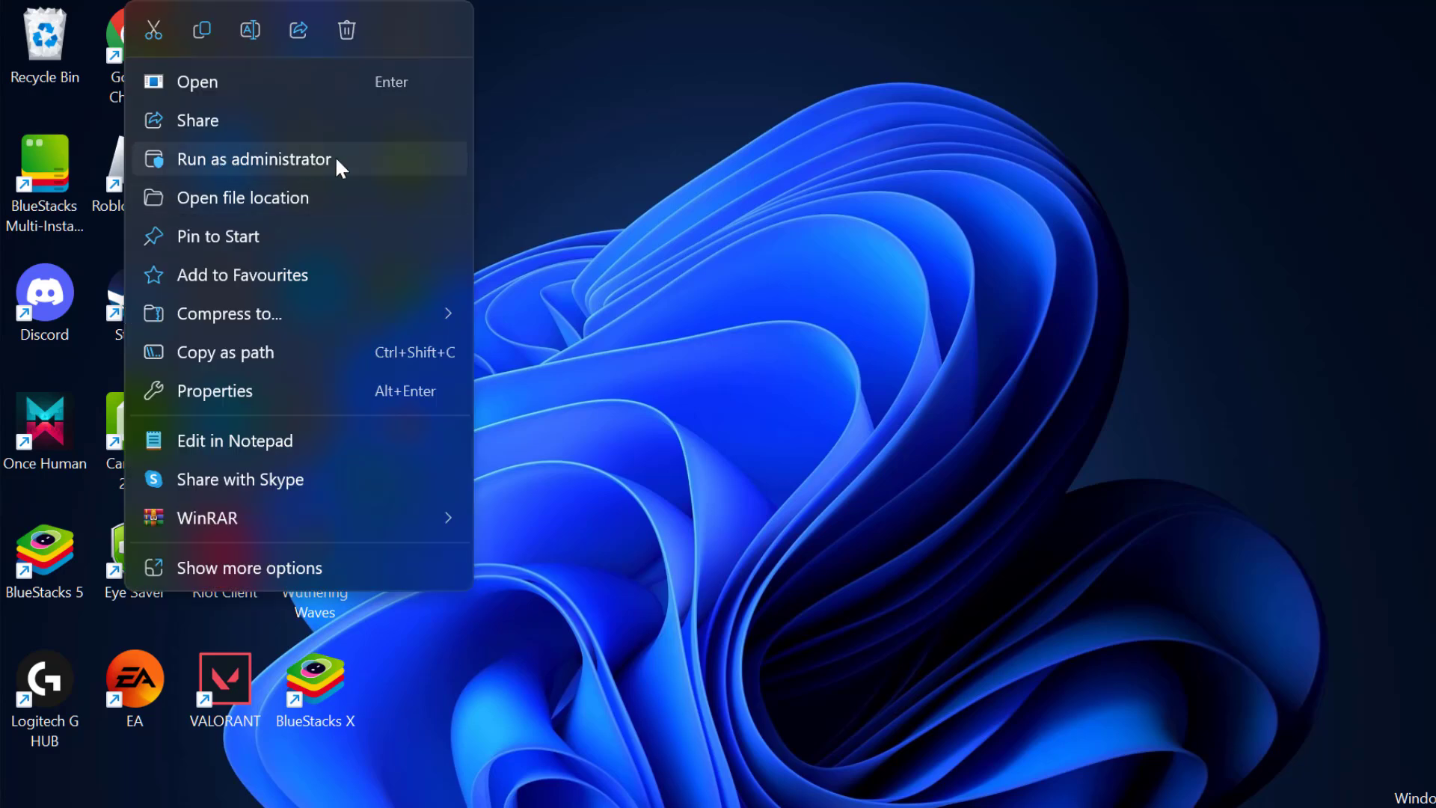
{"action": "left_click", "coordinate": [708, 357]}
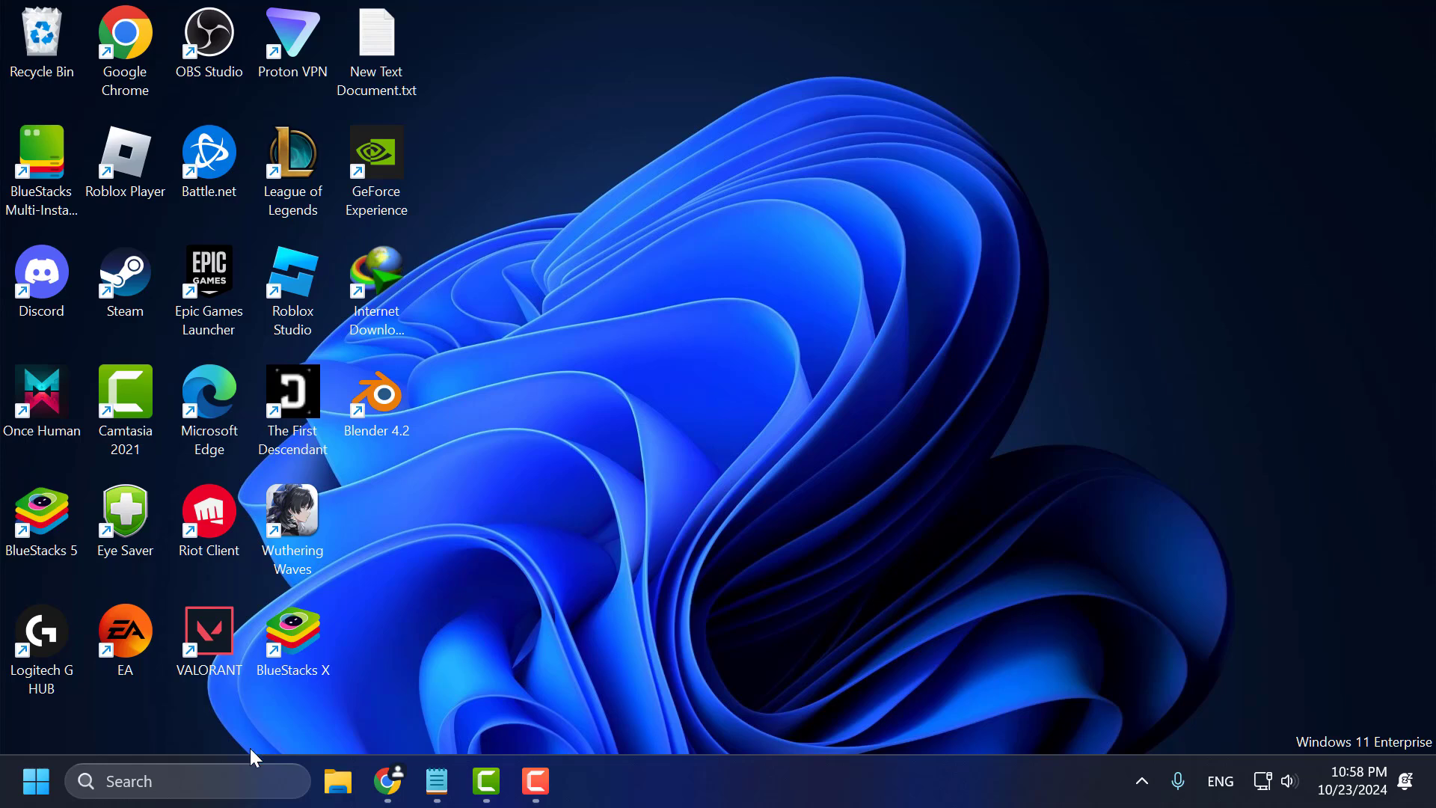
Launch Command Prompt as administrator from Windows Search
{"action": "left_click", "coordinate": [236, 776]}
{"action": "type", "text": "cm"}
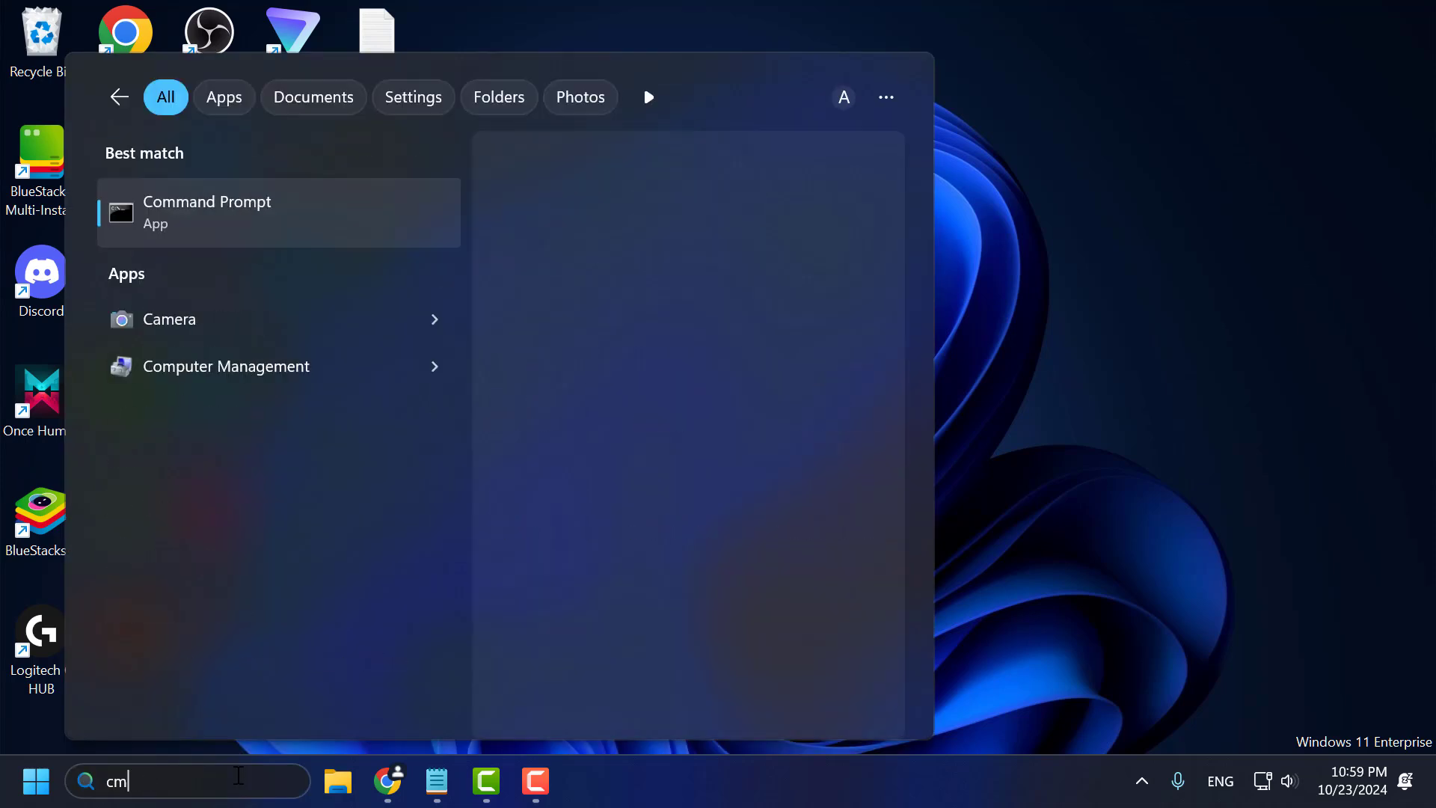
{"action": "type", "text": "d"}
{"action": "right_click", "coordinate": [295, 234]}
{"action": "left_click", "coordinate": [391, 266]}
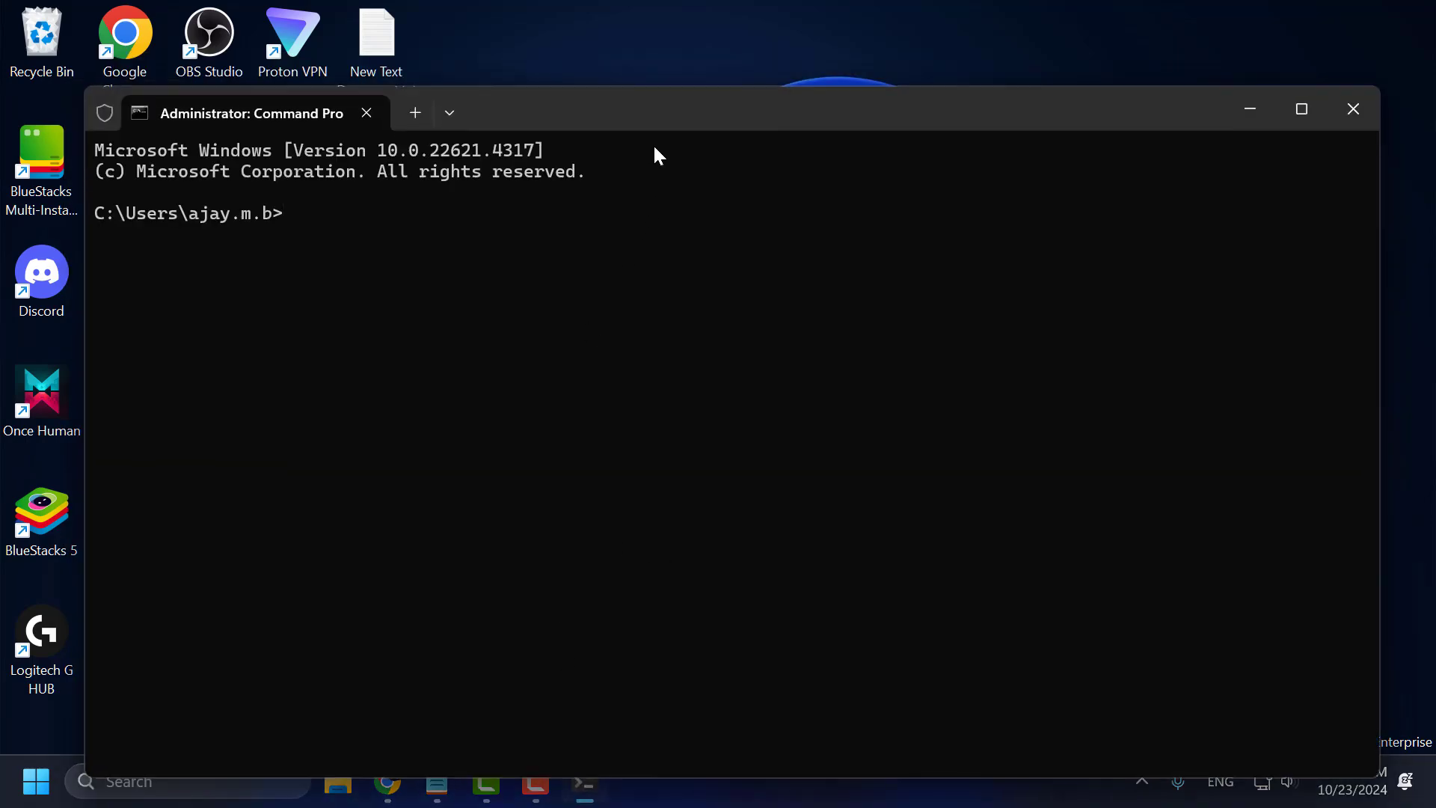
{"action": "left_click_drag", "start_coordinate": [665, 117], "coordinate": [677, 70]}
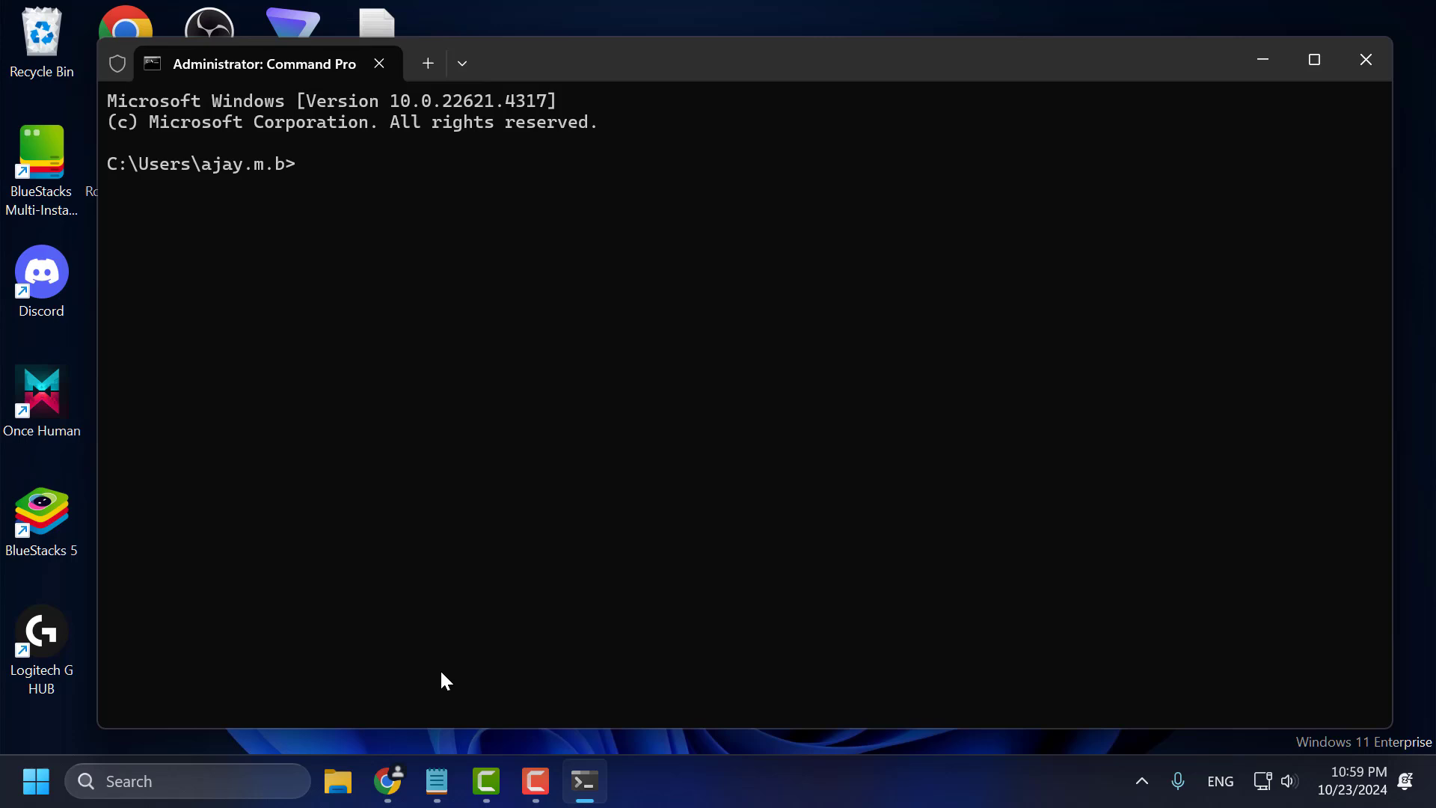
Copy ipconfig /flushdns from the Notepad note, run it in the console, then close it
{"action": "left_click", "coordinate": [437, 781]}
{"action": "triple_click", "coordinate": [641, 219]}
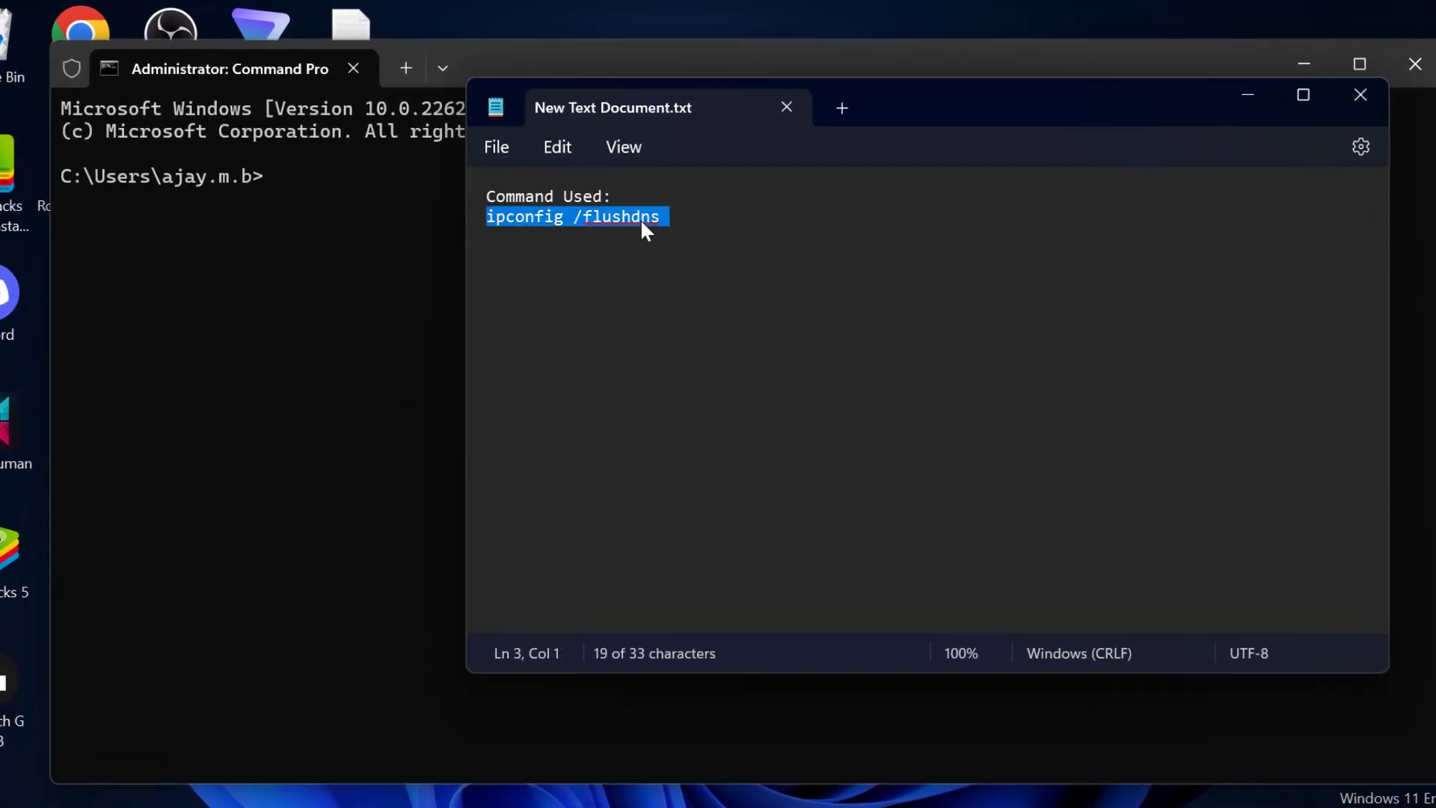
{"action": "left_click", "coordinate": [1248, 96]}
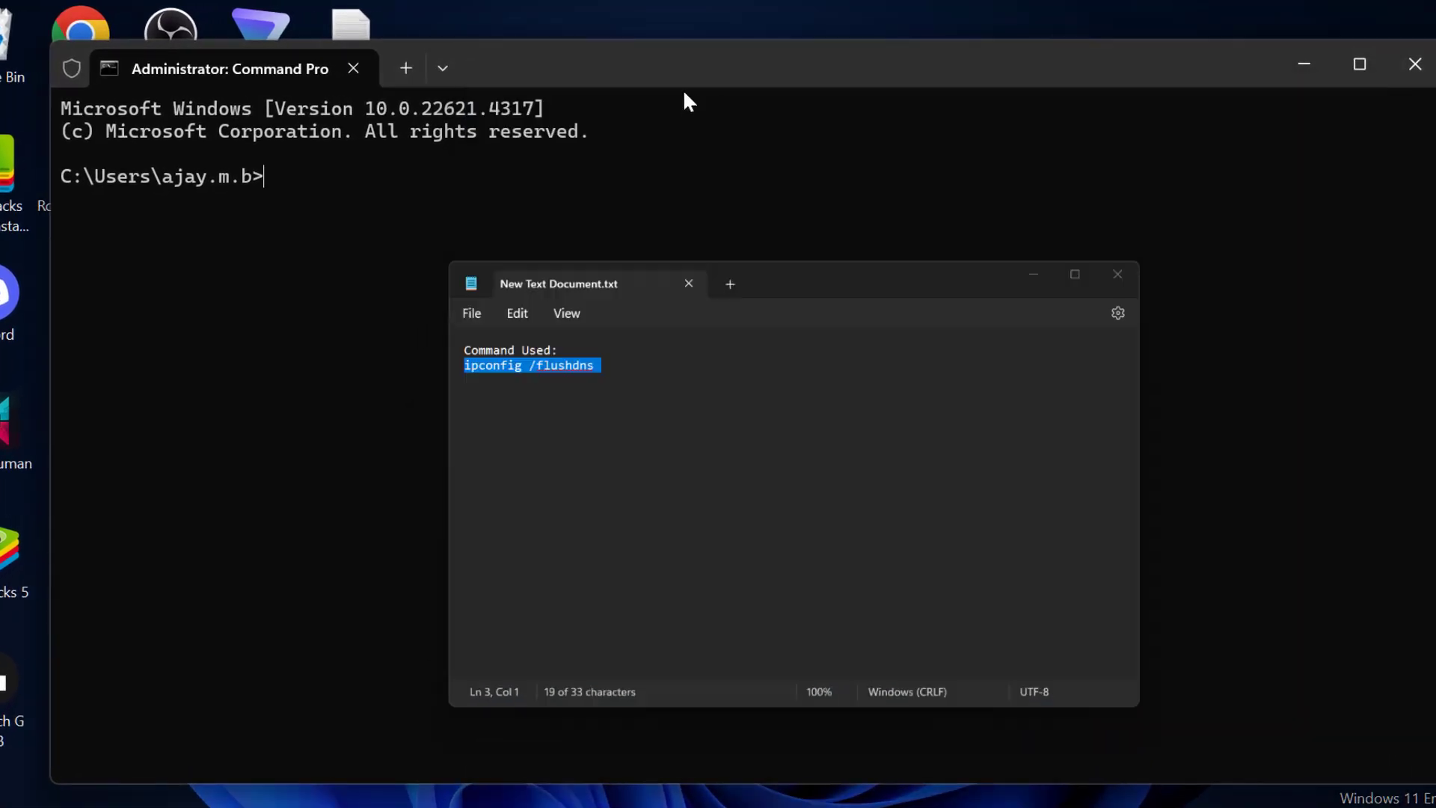
{"action": "type", "text": "ipconfig /flushdns"}
{"action": "key", "text": "Return"}
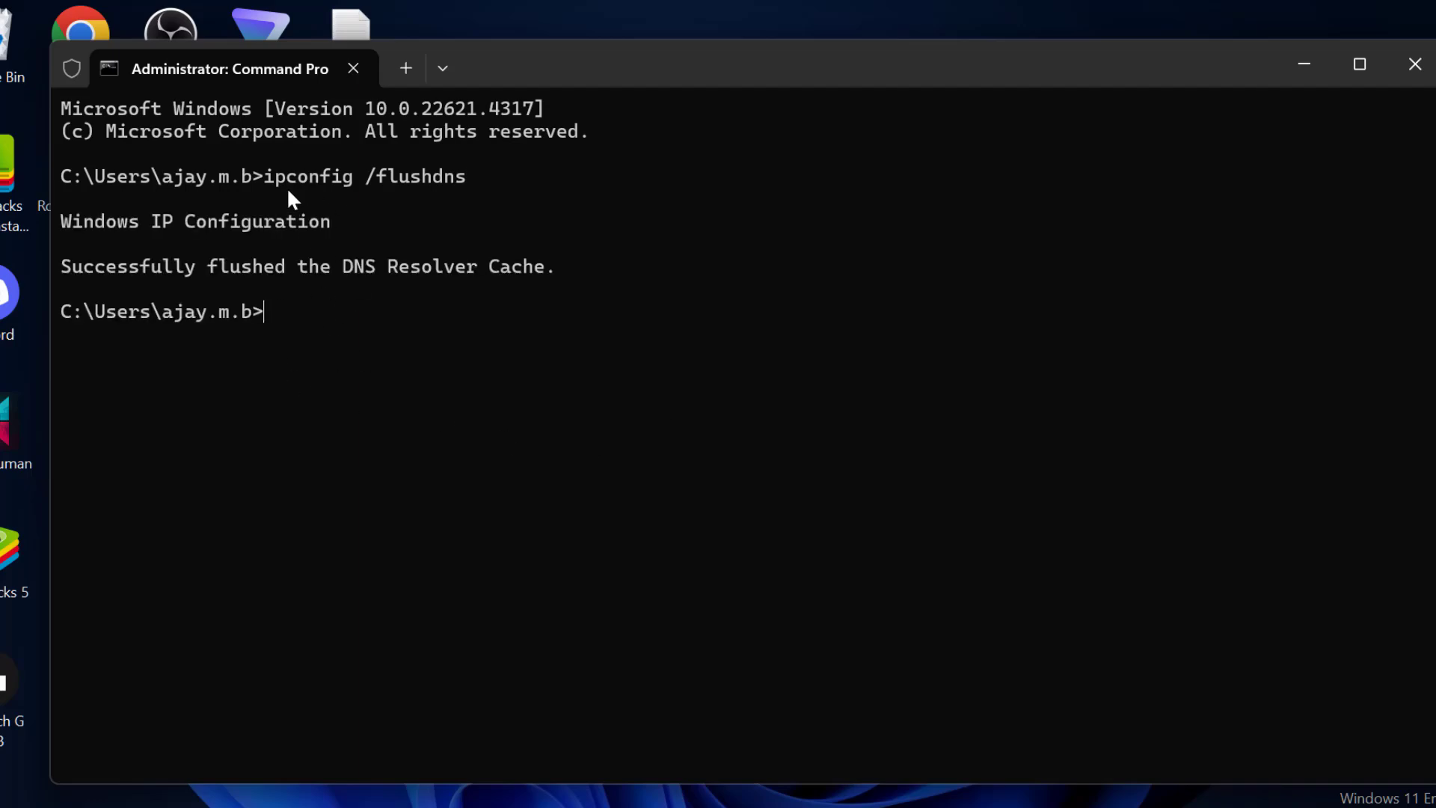
{"action": "left_click", "coordinate": [1365, 59]}
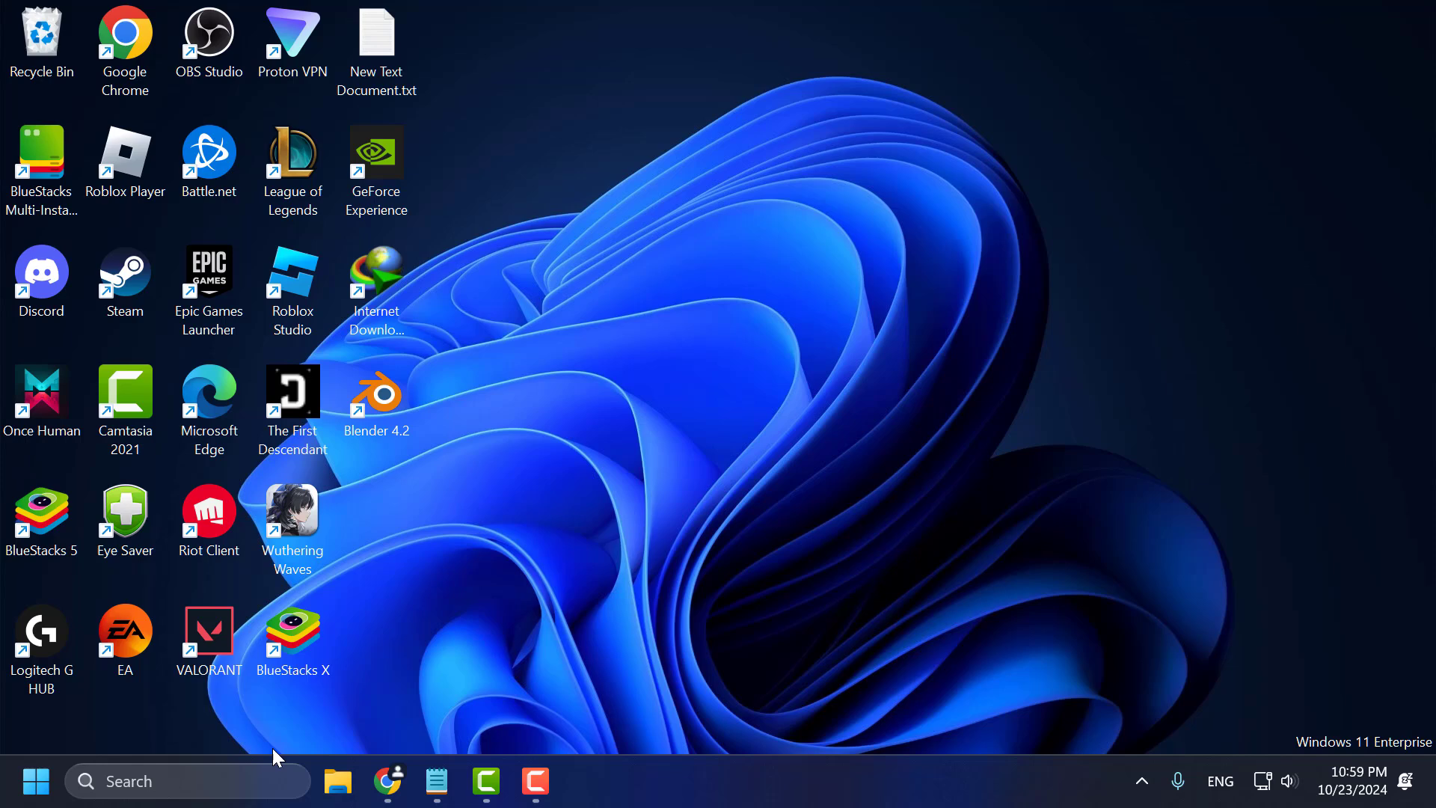
{"action": "left_click", "coordinate": [281, 781]}
{"action": "type", "text": "settings"}
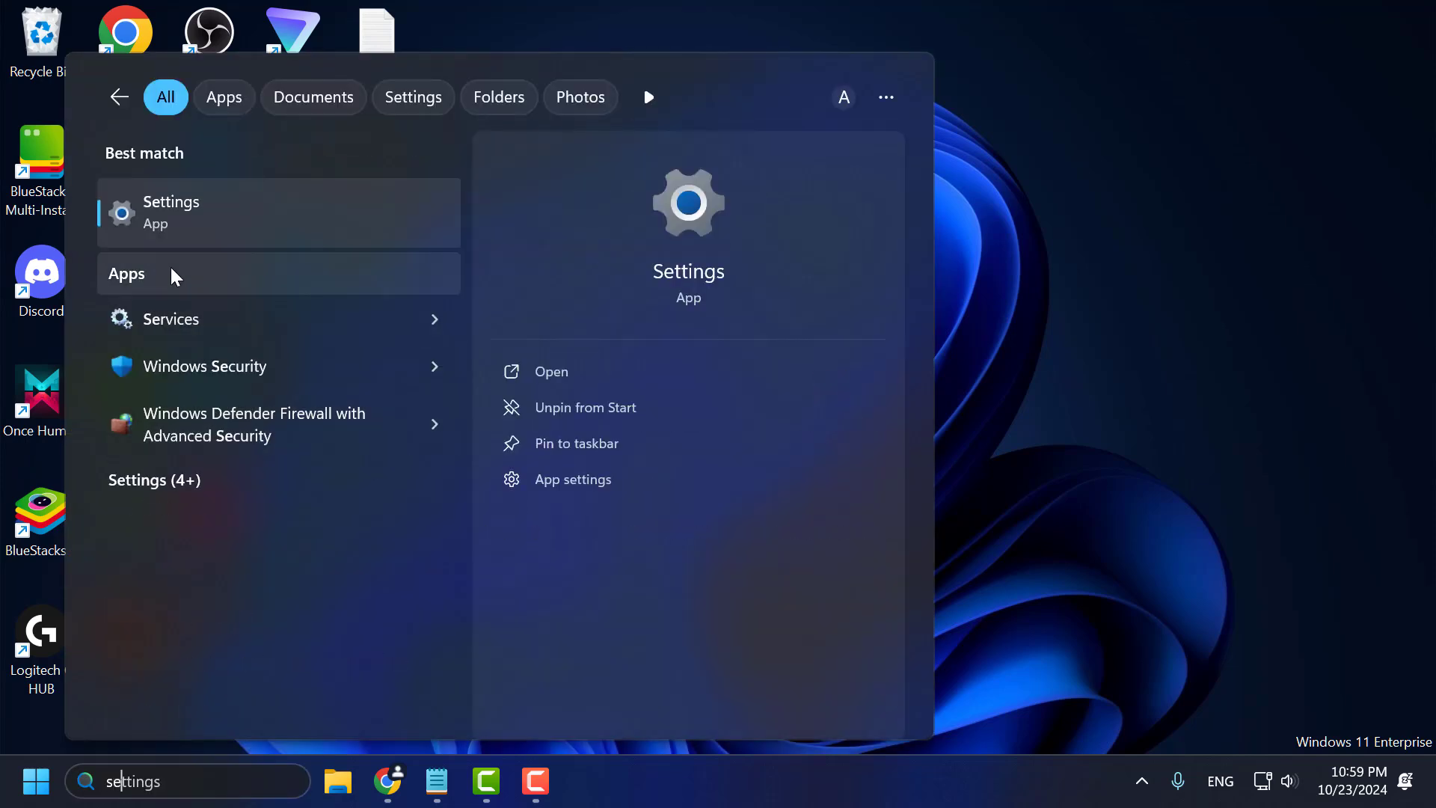
{"action": "left_click", "coordinate": [228, 217]}
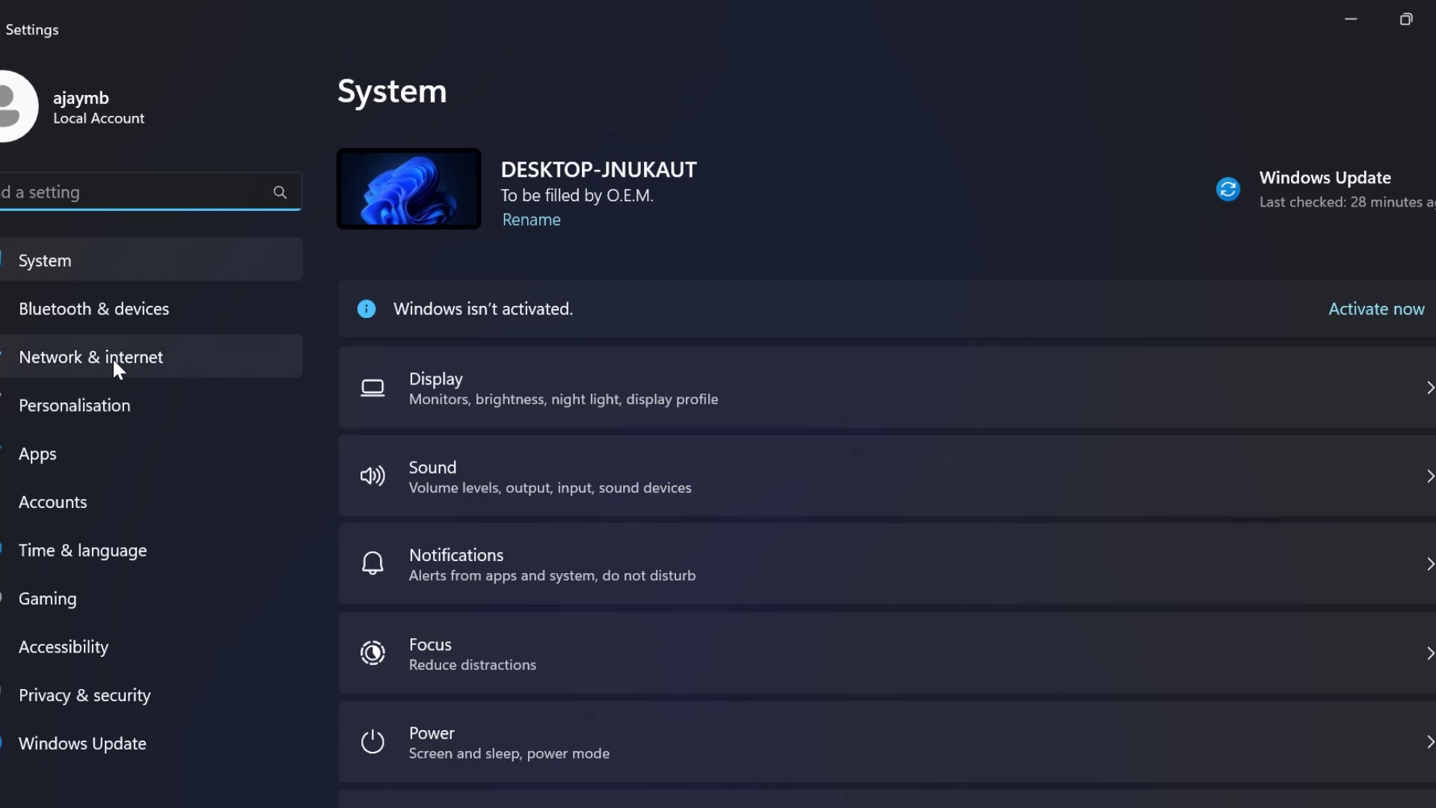
{"action": "left_click", "coordinate": [112, 357]}
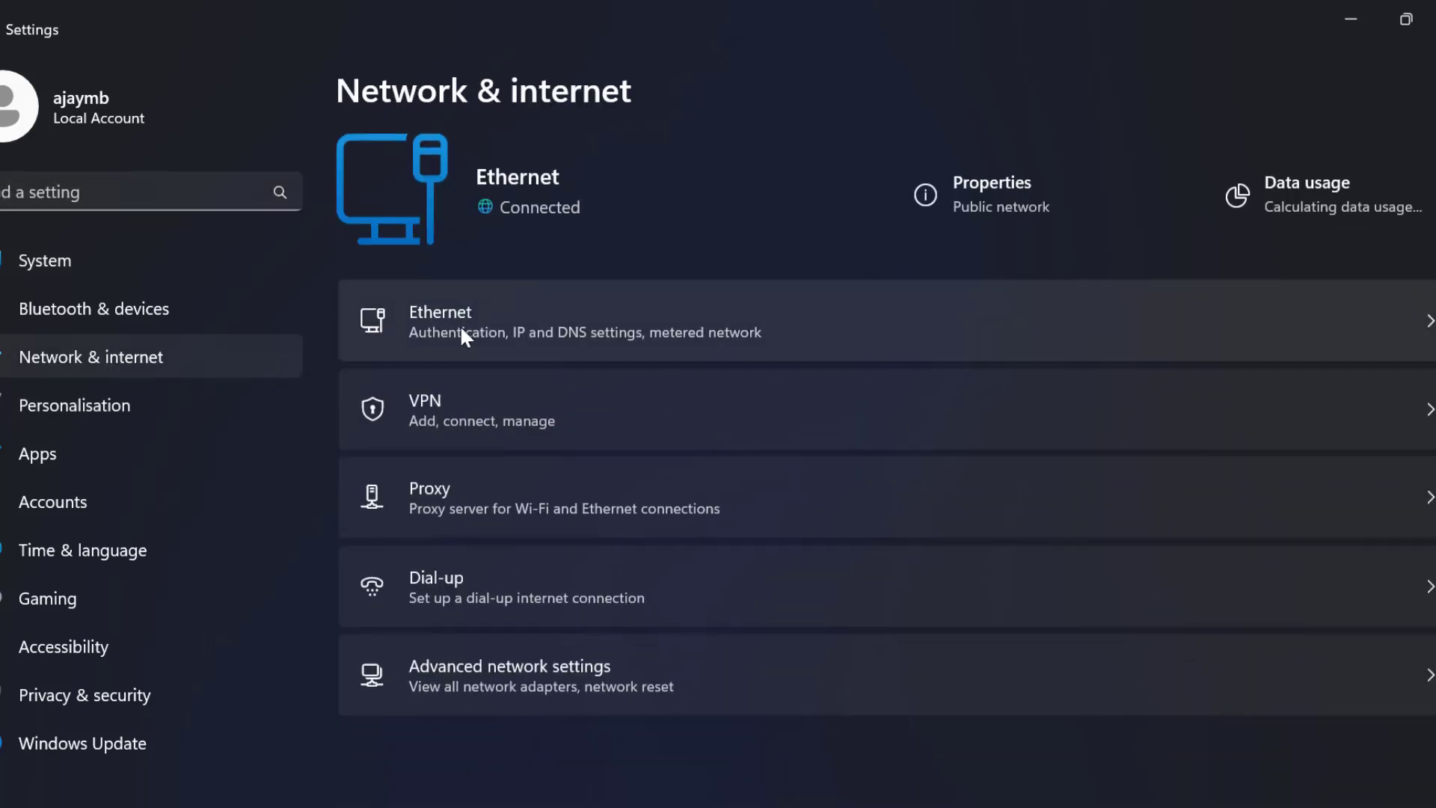
{"action": "left_click", "coordinate": [452, 416]}
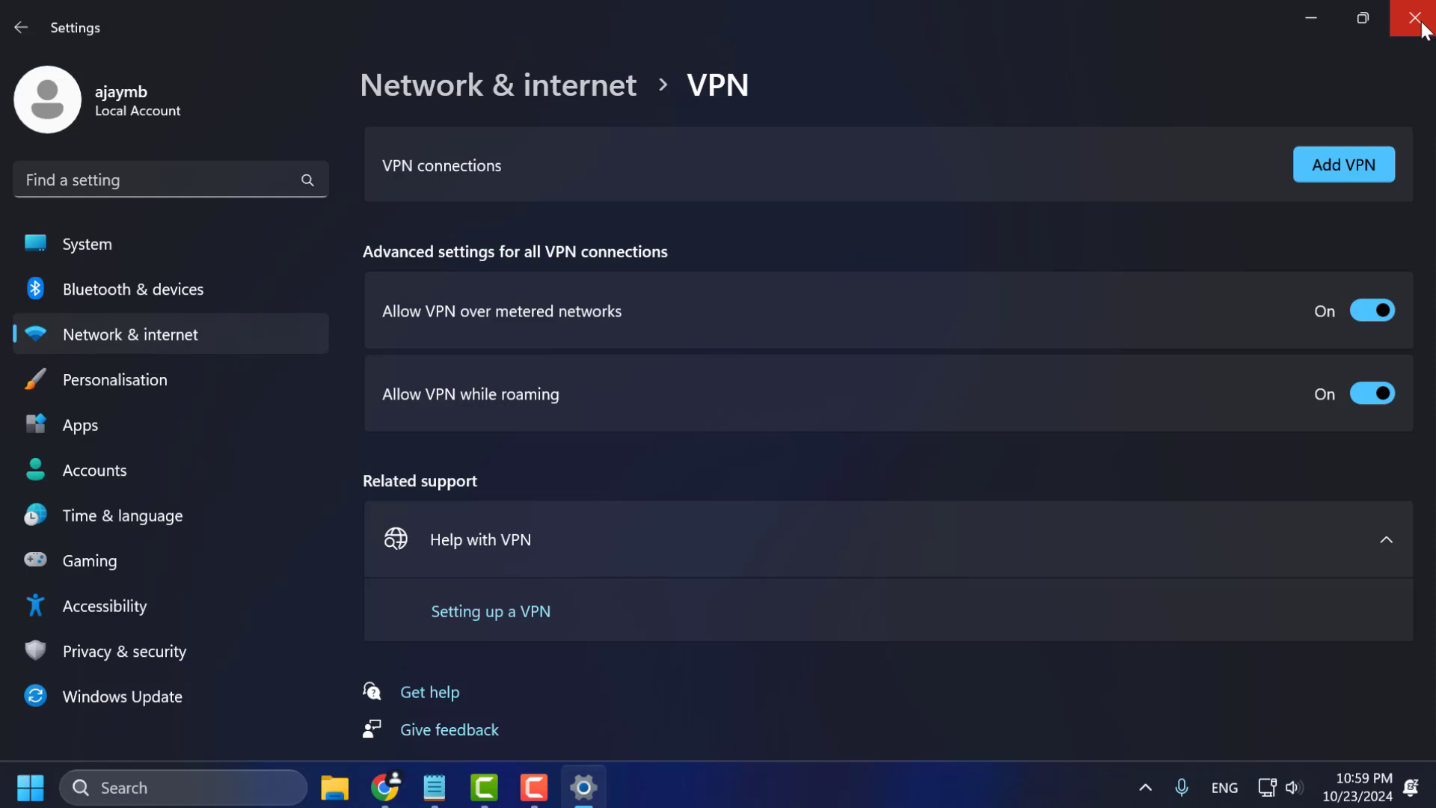
{"action": "left_click", "coordinate": [1410, 13]}
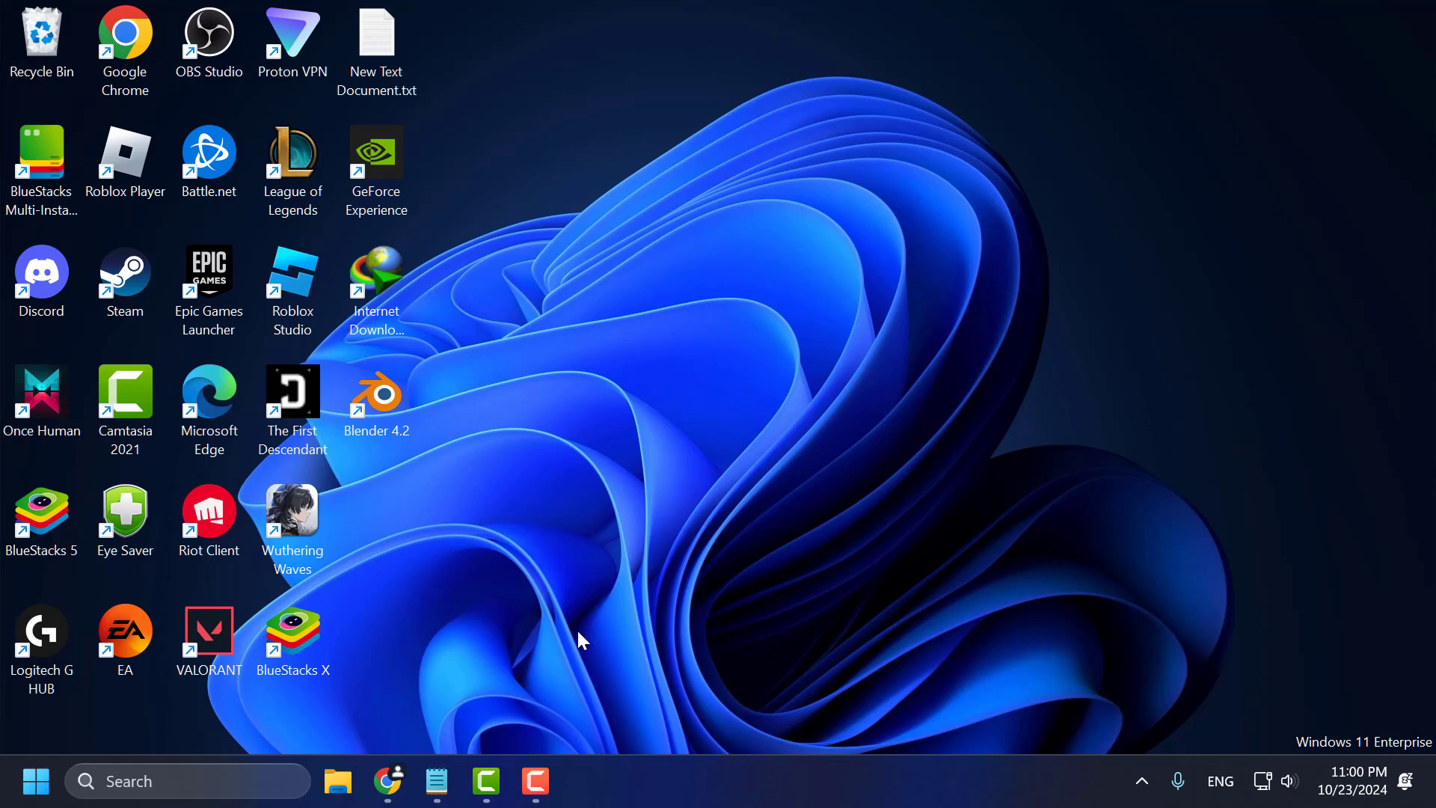
Search 'allow an app through Windows Firewall' and open the Control Panel match
{"action": "left_click", "coordinate": [268, 788]}
{"action": "type", "text": "al"}
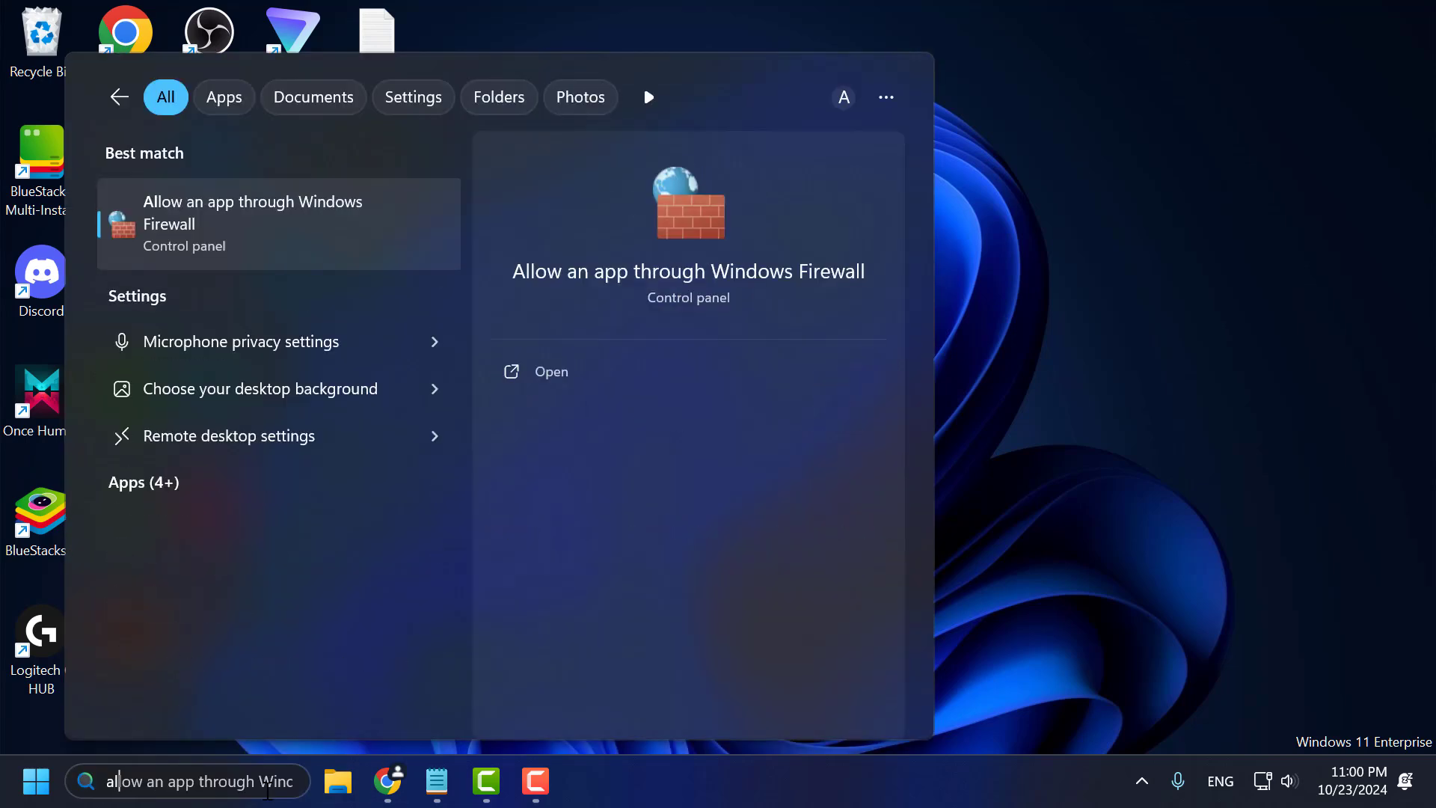
{"action": "type", "text": "oo"}
{"action": "key", "text": "BackSpace"}
{"action": "key", "text": "BackSpace"}
{"action": "type", "text": "lo"}
{"action": "left_click", "coordinate": [274, 199]}
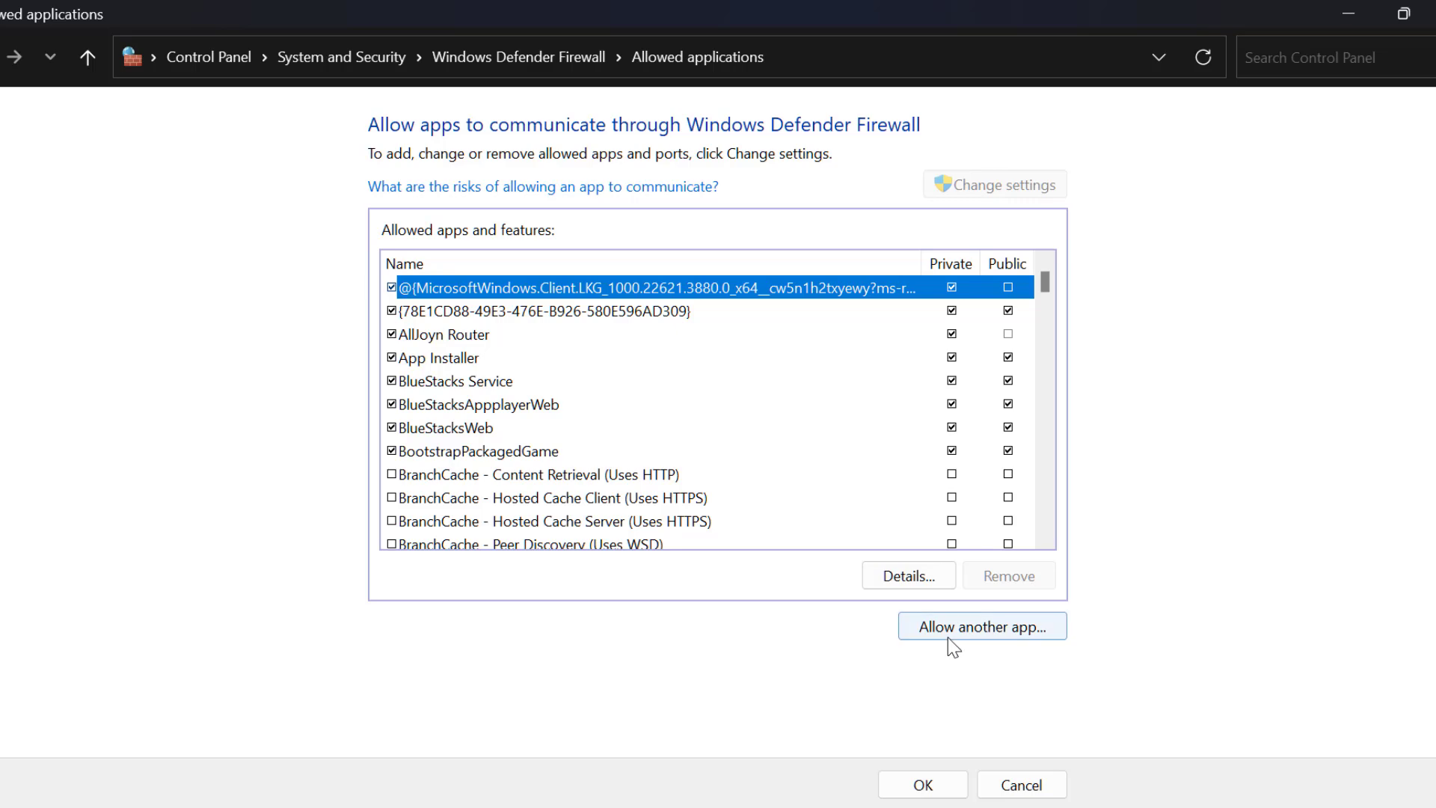
Browse to Program Files (x86) > Steam and select steam.exe as the app to add
{"action": "left_click", "coordinate": [949, 638]}
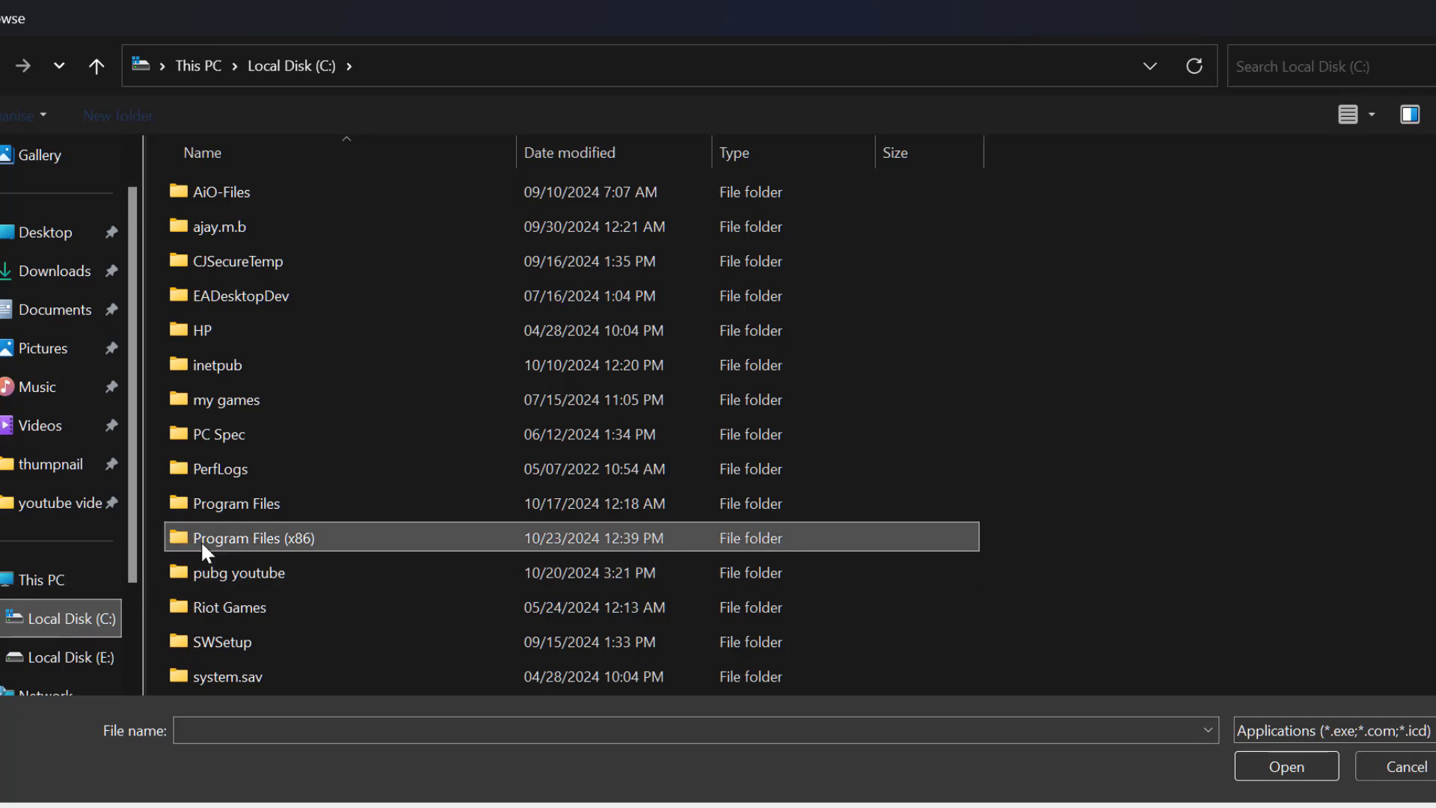
{"action": "double_click", "coordinate": [306, 537]}
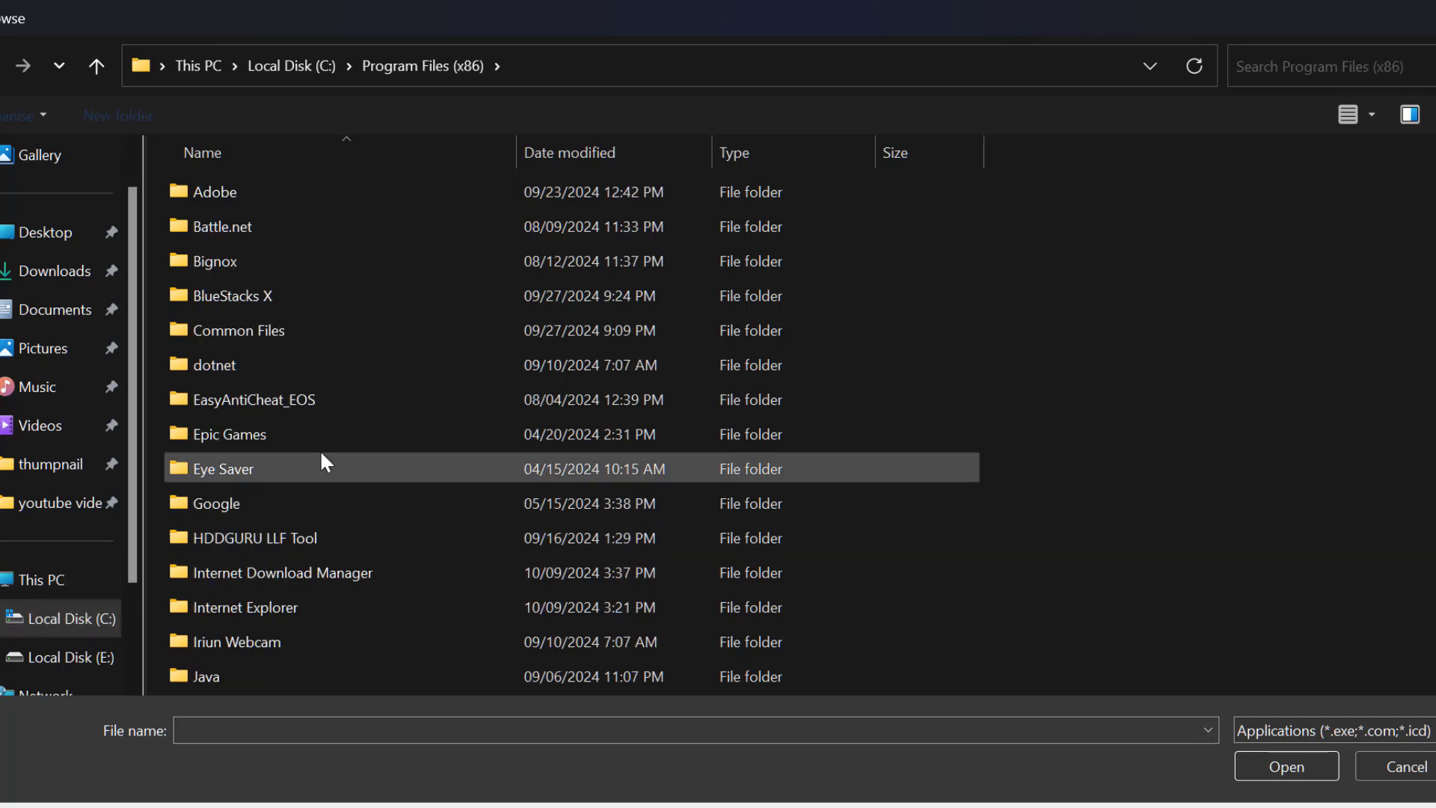
{"action": "scroll", "coordinate": [309, 447], "scroll_direction": "down", "scroll_amount": 5}
{"action": "left_click", "coordinate": [300, 443]}
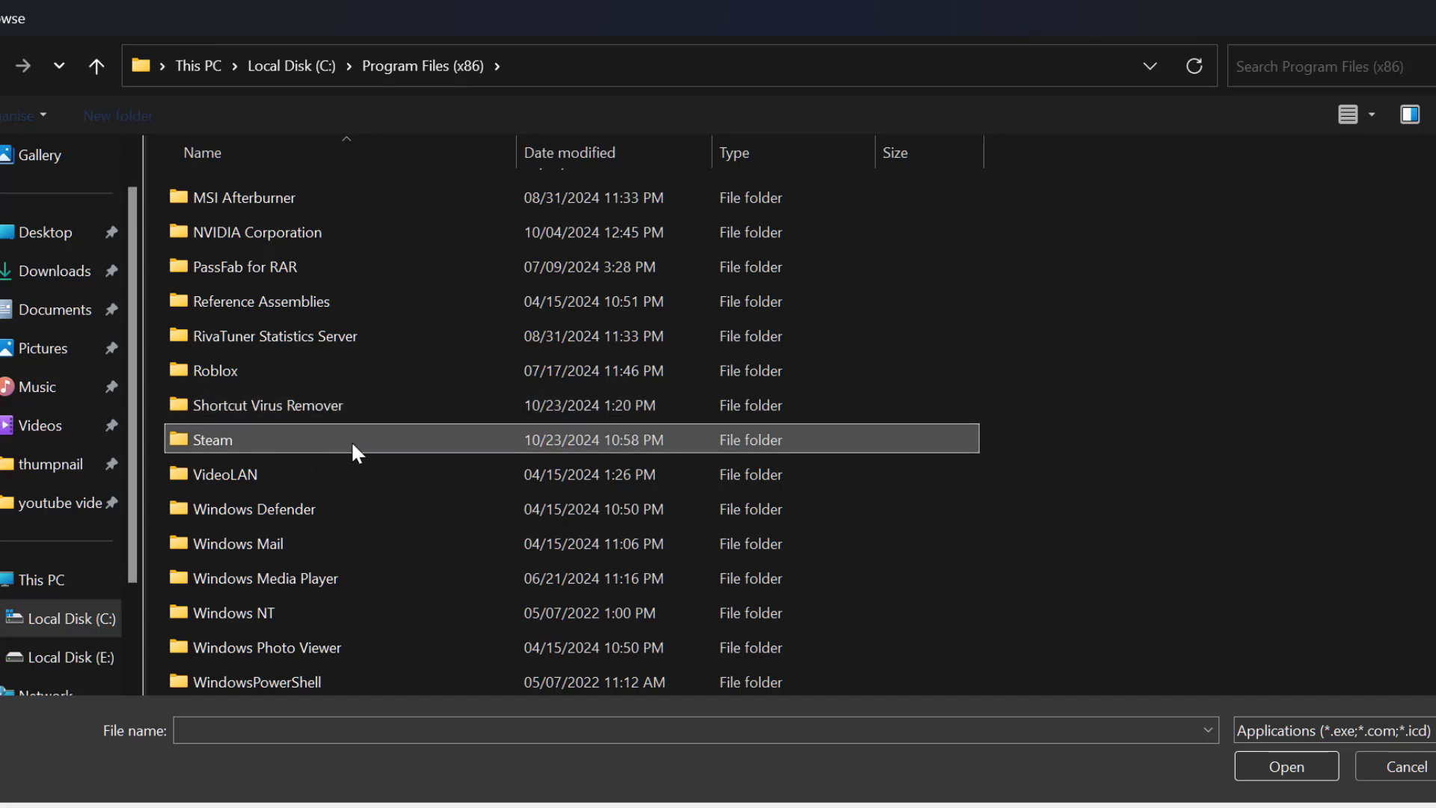
{"action": "double_click", "coordinate": [270, 439]}
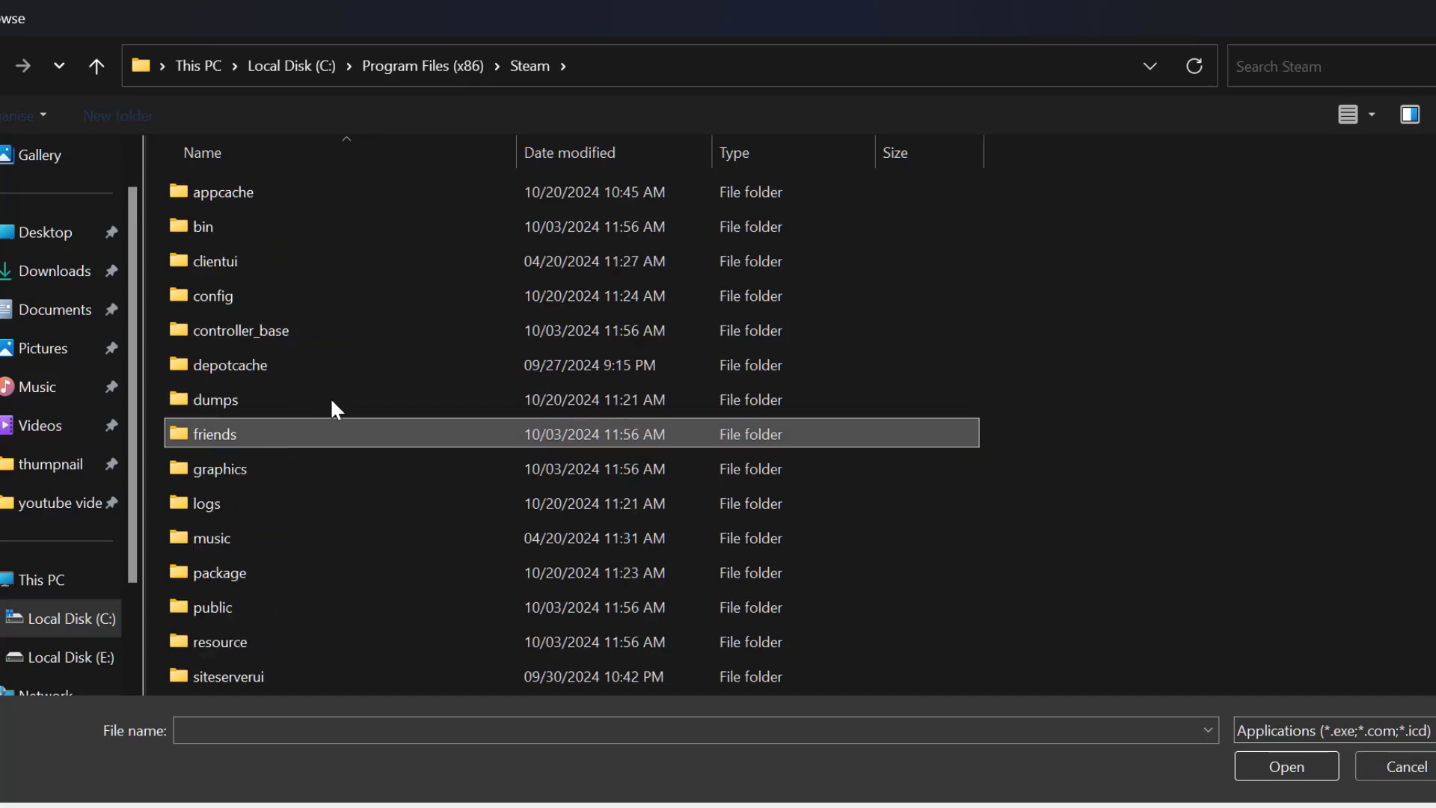
{"action": "key", "text": "s"}
{"action": "scroll", "coordinate": [388, 494], "scroll_direction": "down", "scroll_amount": 3}
{"action": "left_click", "coordinate": [321, 612]}
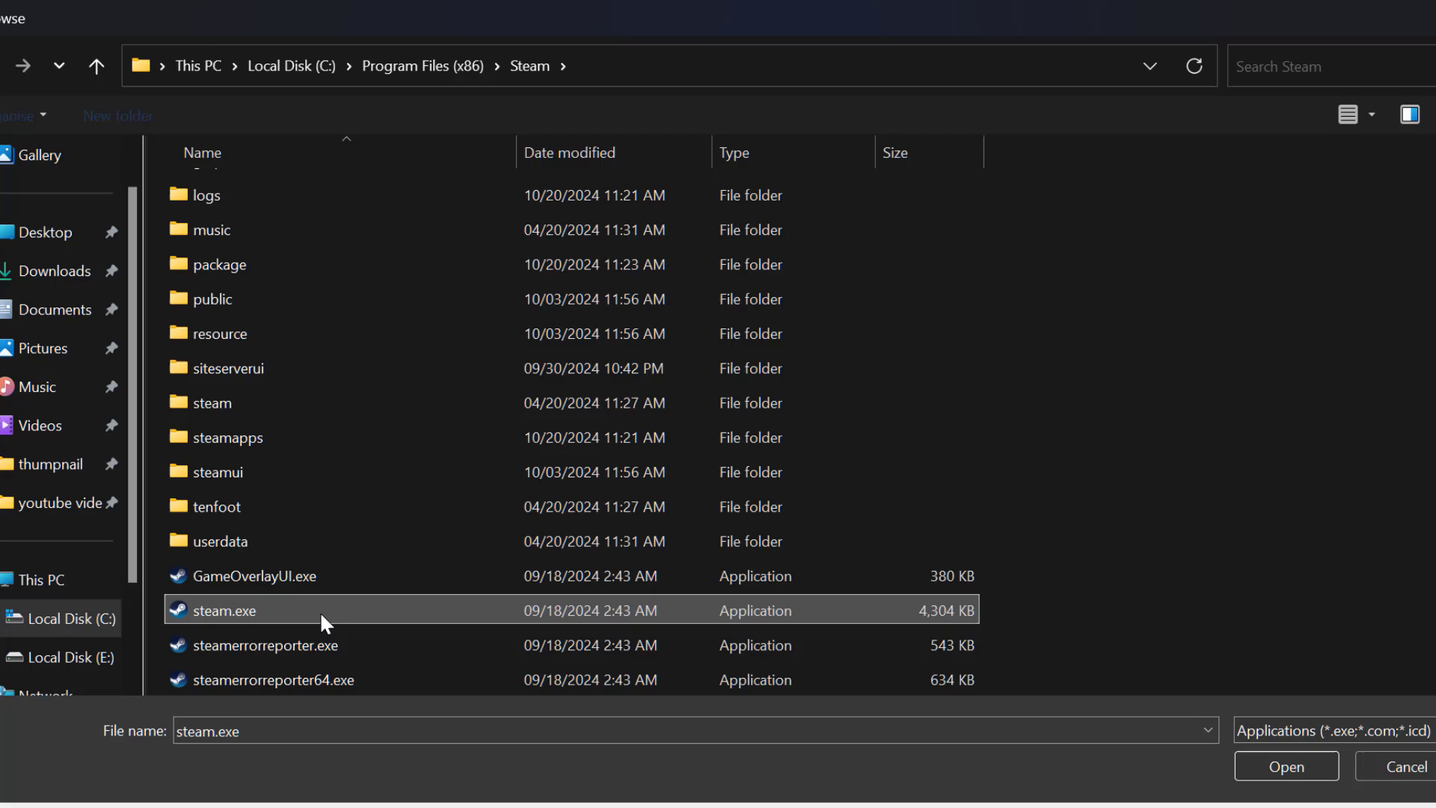
Try adding steam.exe, dismiss the 'already in the list' notice, and save the allowed apps
{"action": "left_click", "coordinate": [1277, 774]}
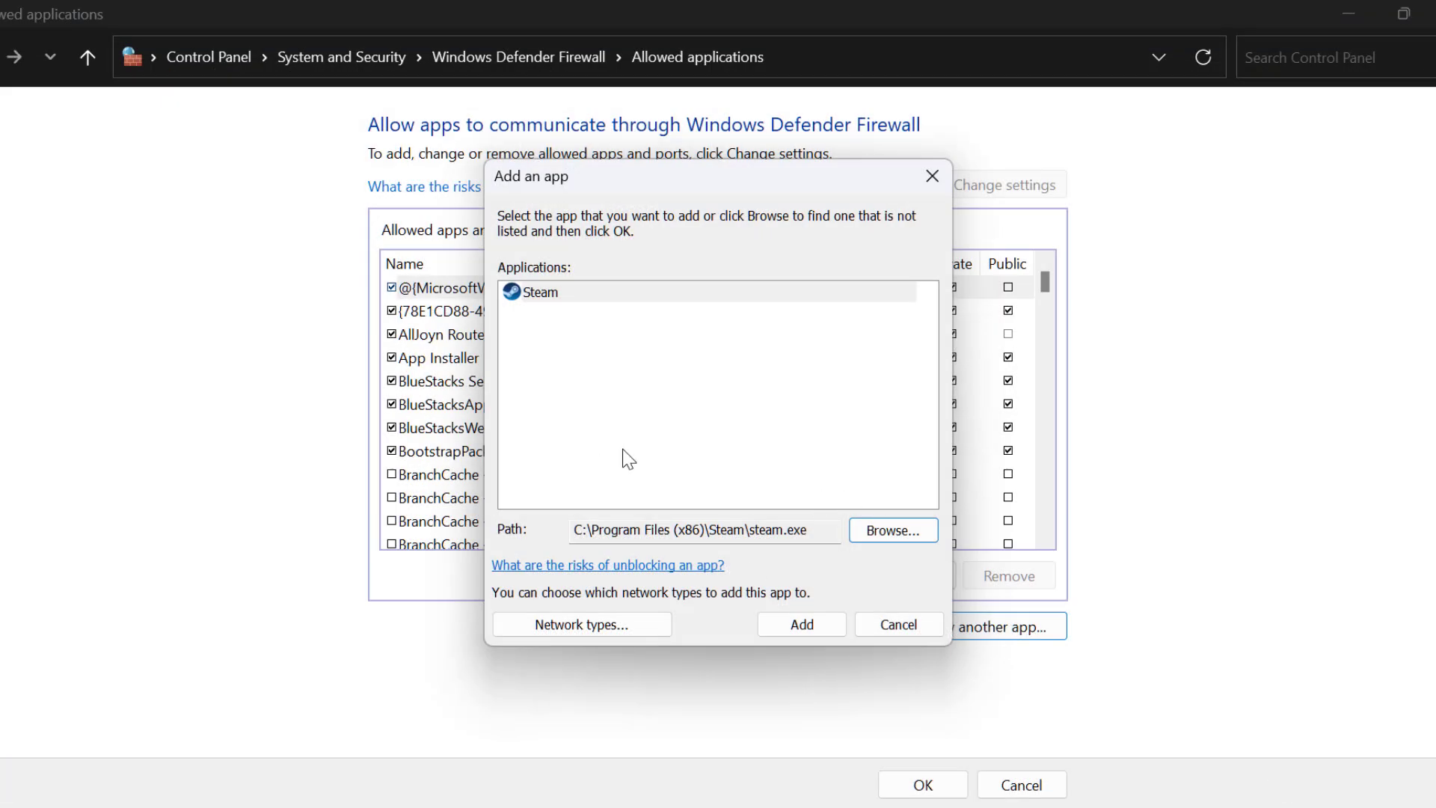
{"action": "left_click", "coordinate": [797, 627]}
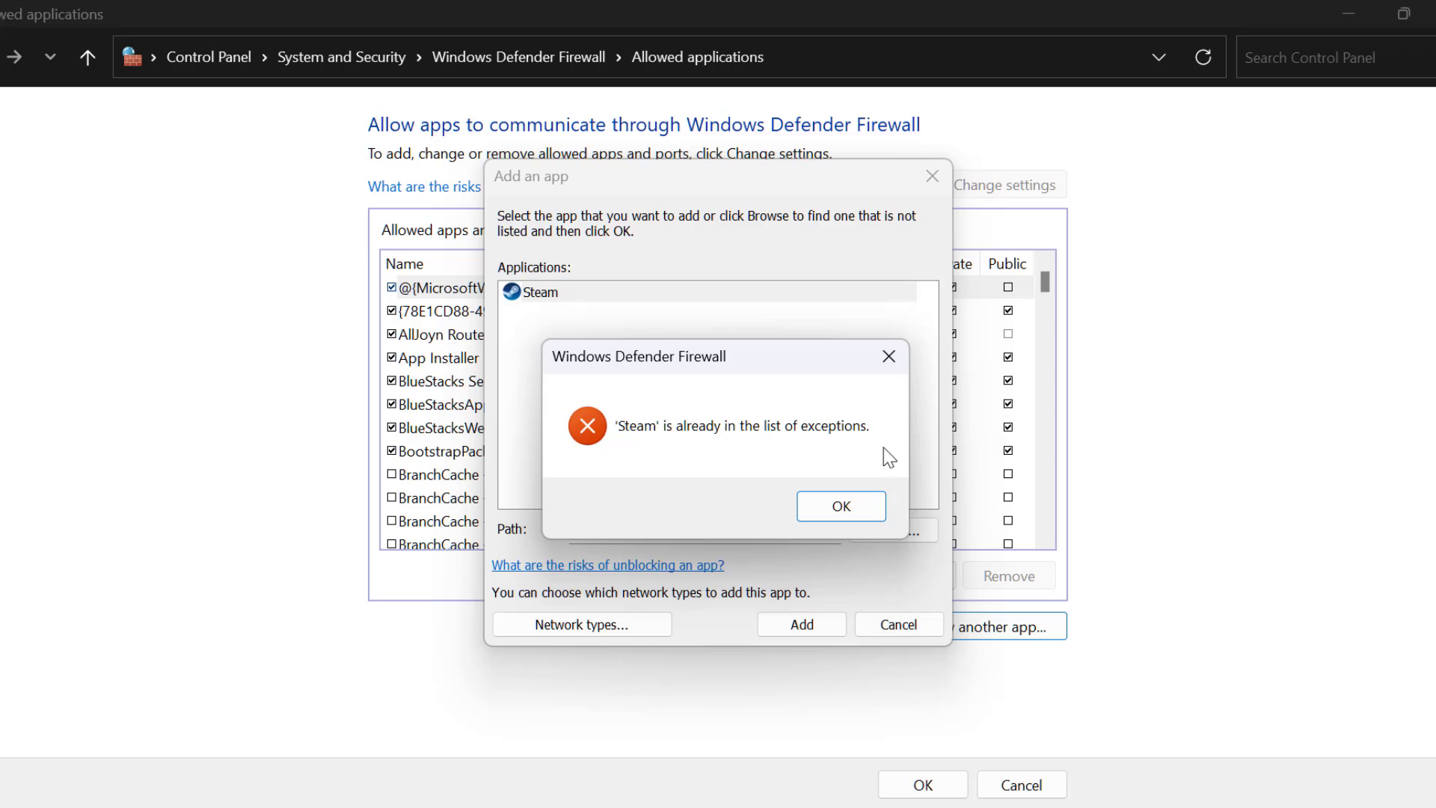
{"action": "left_click", "coordinate": [863, 515]}
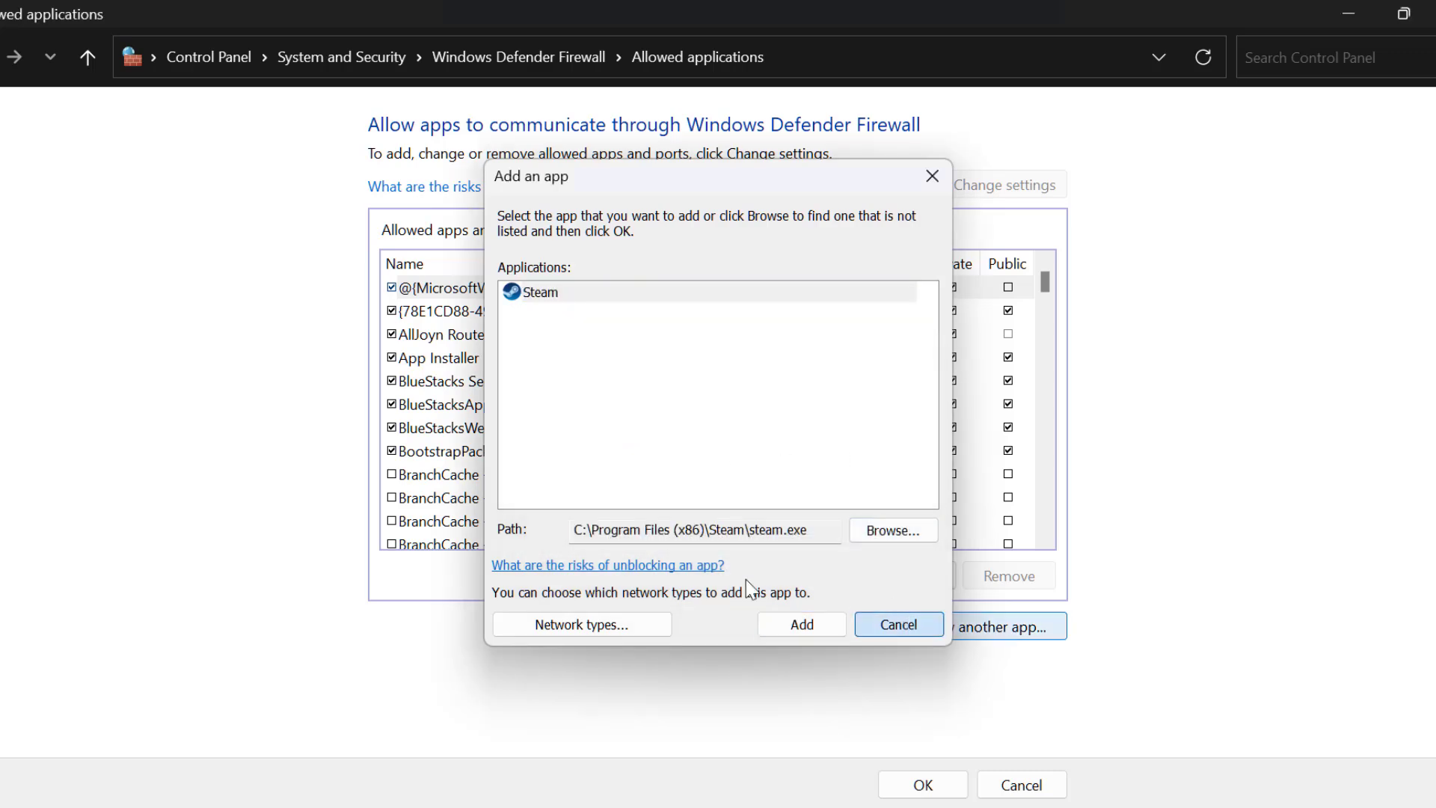
{"action": "left_click", "coordinate": [802, 625]}
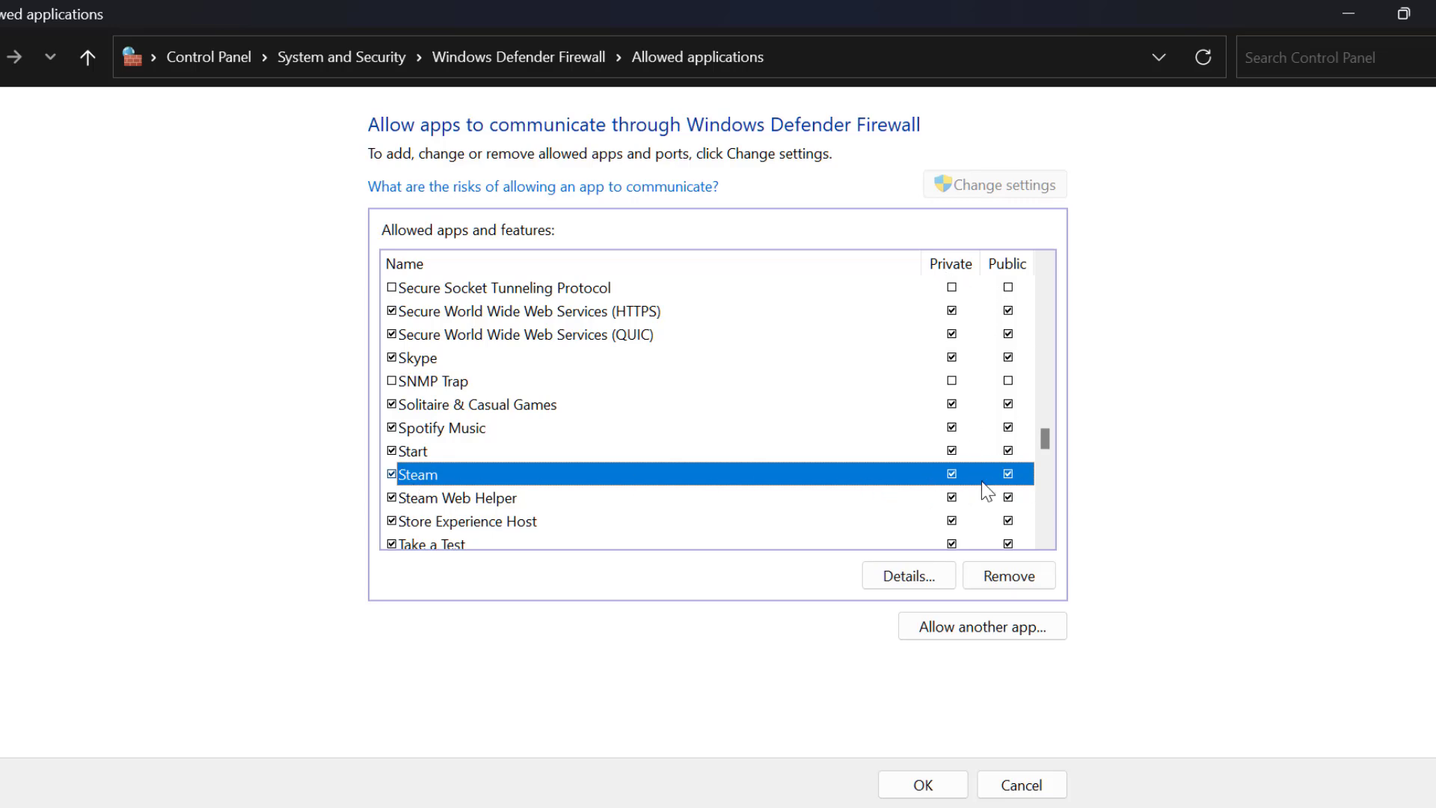
{"action": "left_click", "coordinate": [947, 785]}
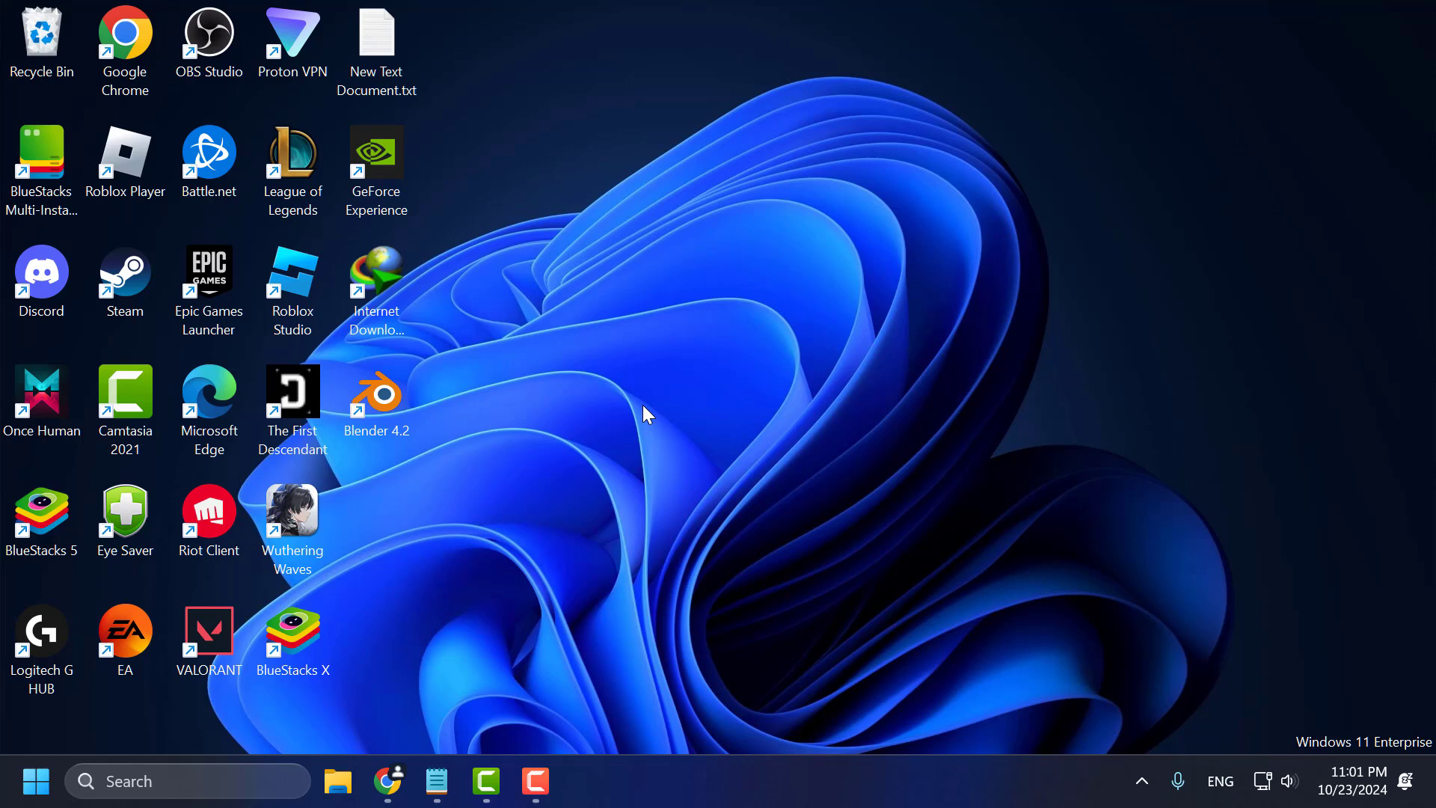
Uninstall Steam from Control Panel's Programs and Features, then close the window
{"action": "left_click", "coordinate": [237, 787]}
{"action": "type", "text": "control Panel"}
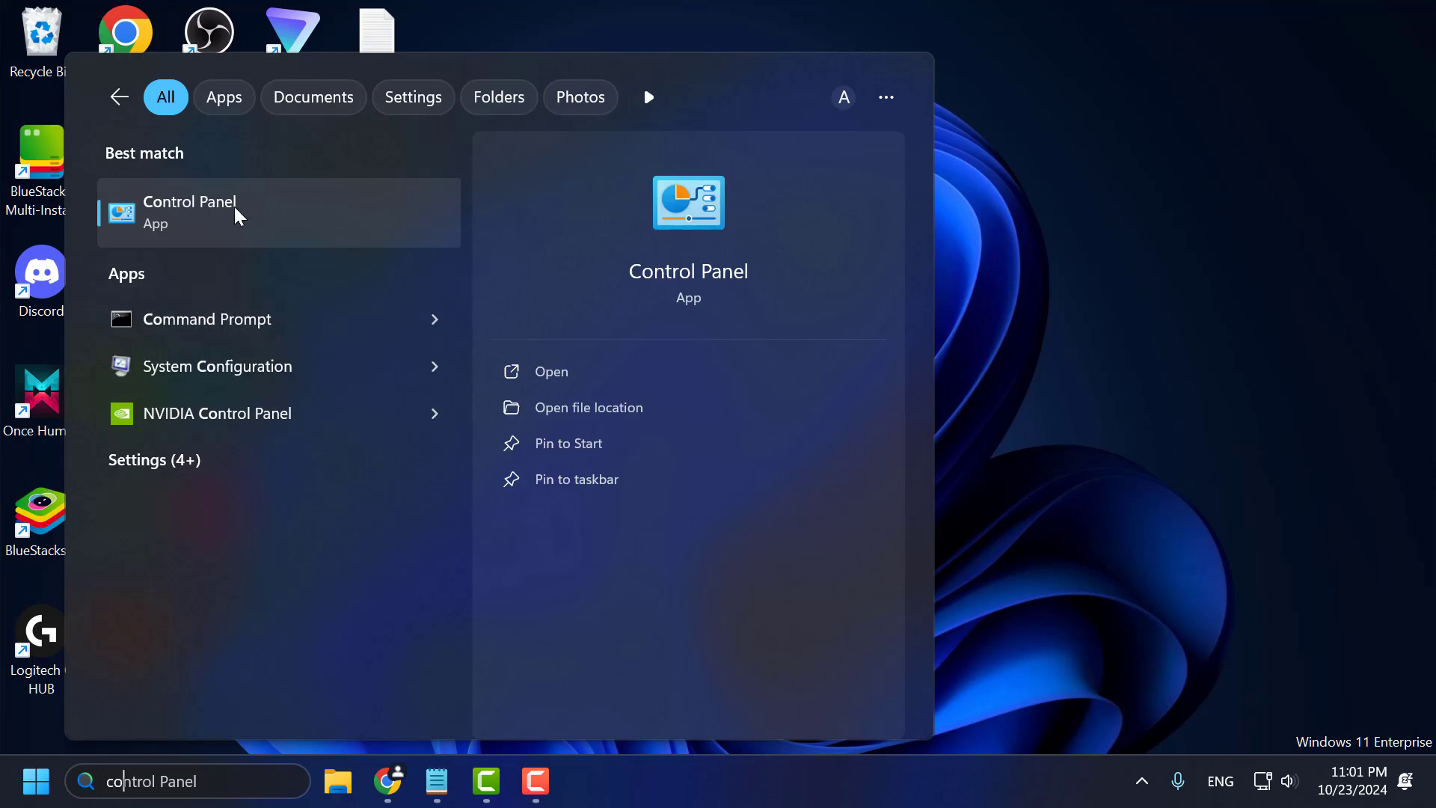
{"action": "left_click", "coordinate": [235, 206]}
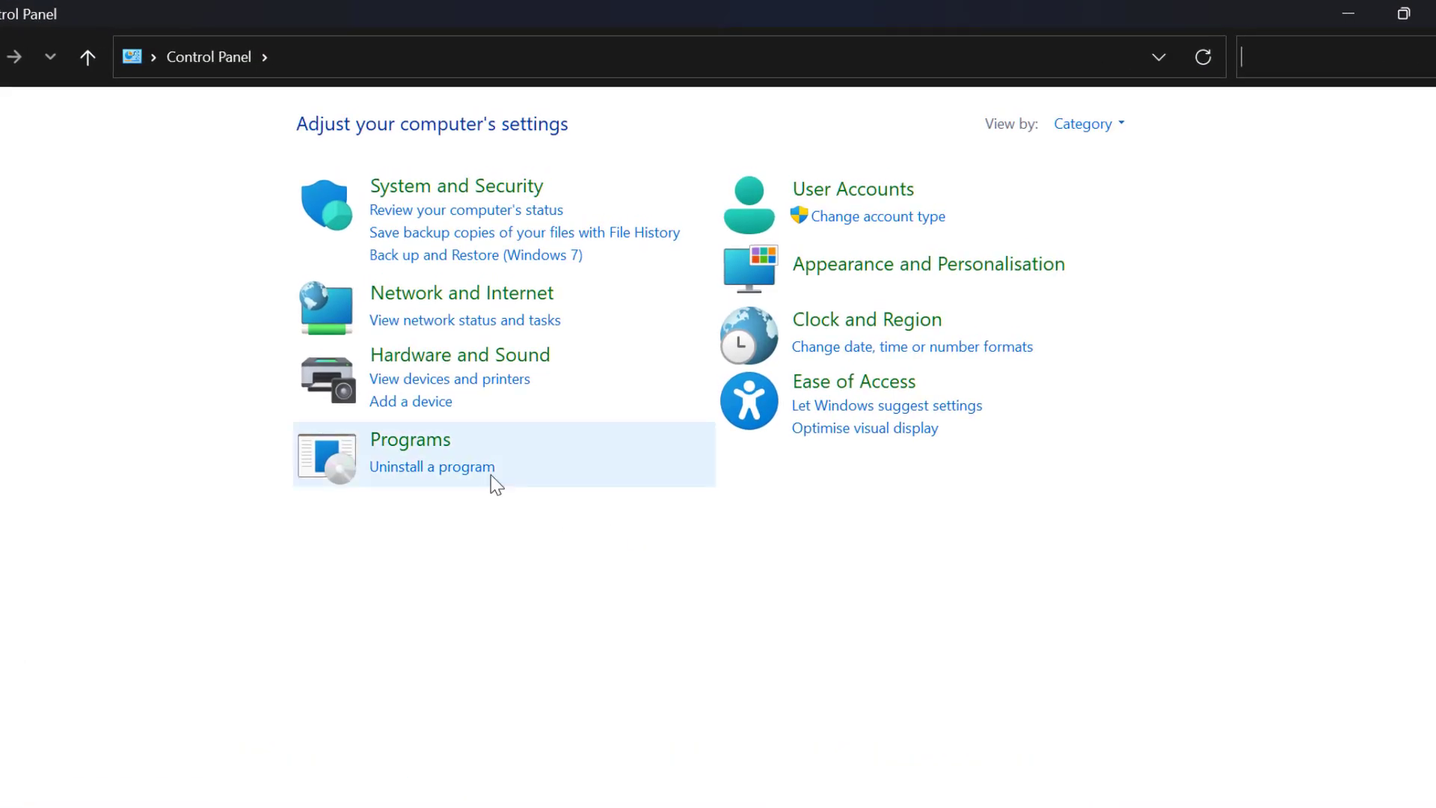
{"action": "left_click", "coordinate": [419, 475]}
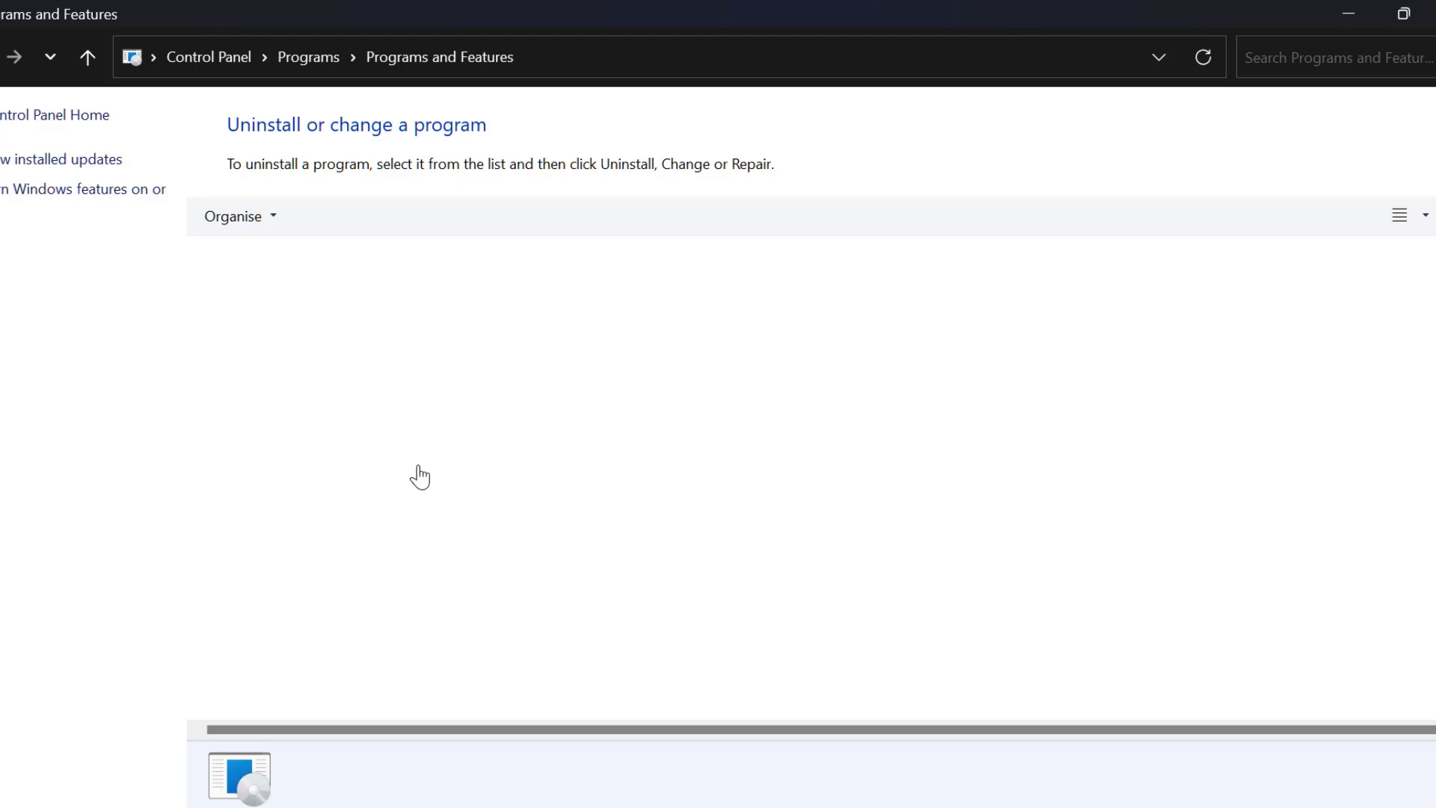
{"action": "left_click", "coordinate": [404, 388]}
{"action": "type", "text": "steam"}
{"action": "right_click", "coordinate": [275, 629]}
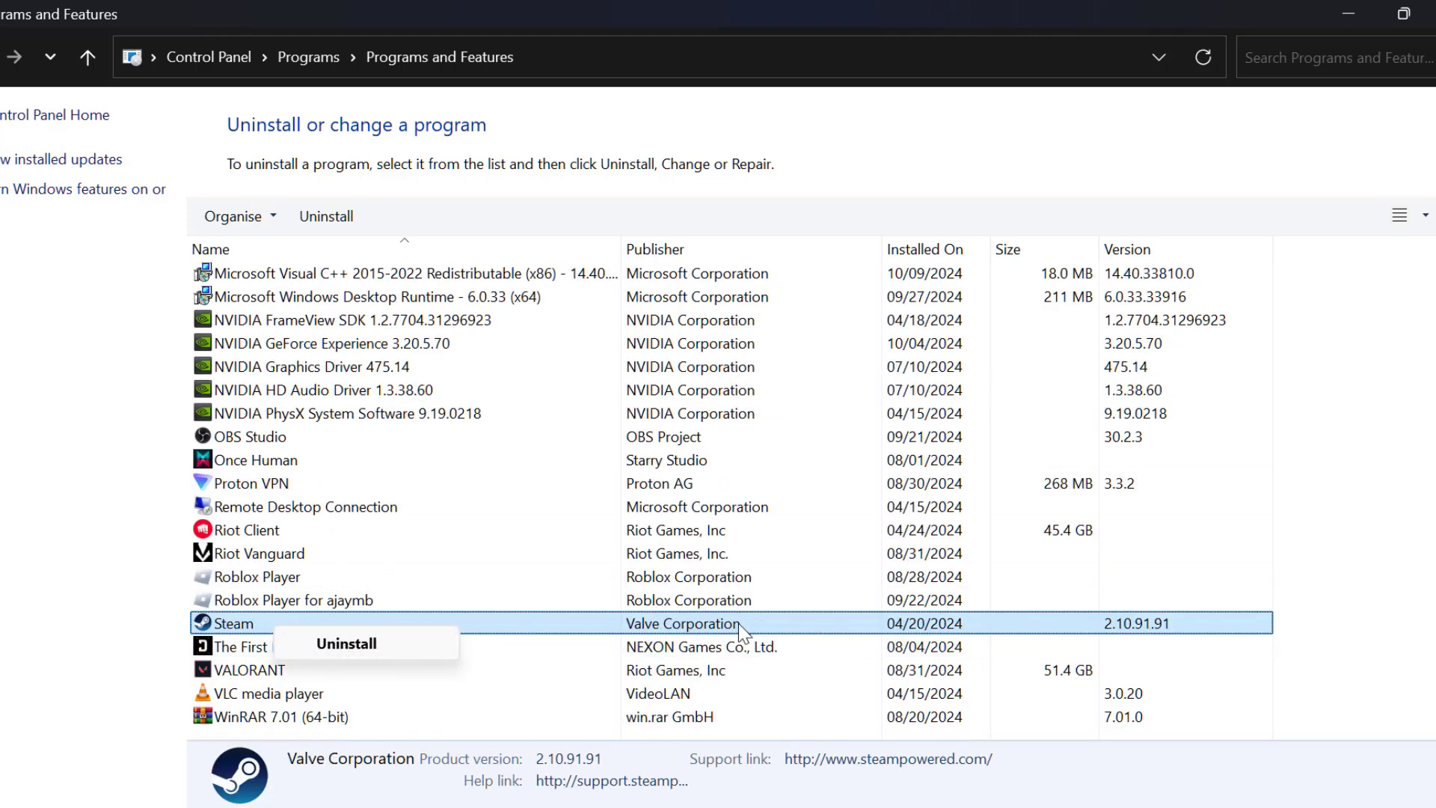
{"action": "left_click", "coordinate": [746, 632]}
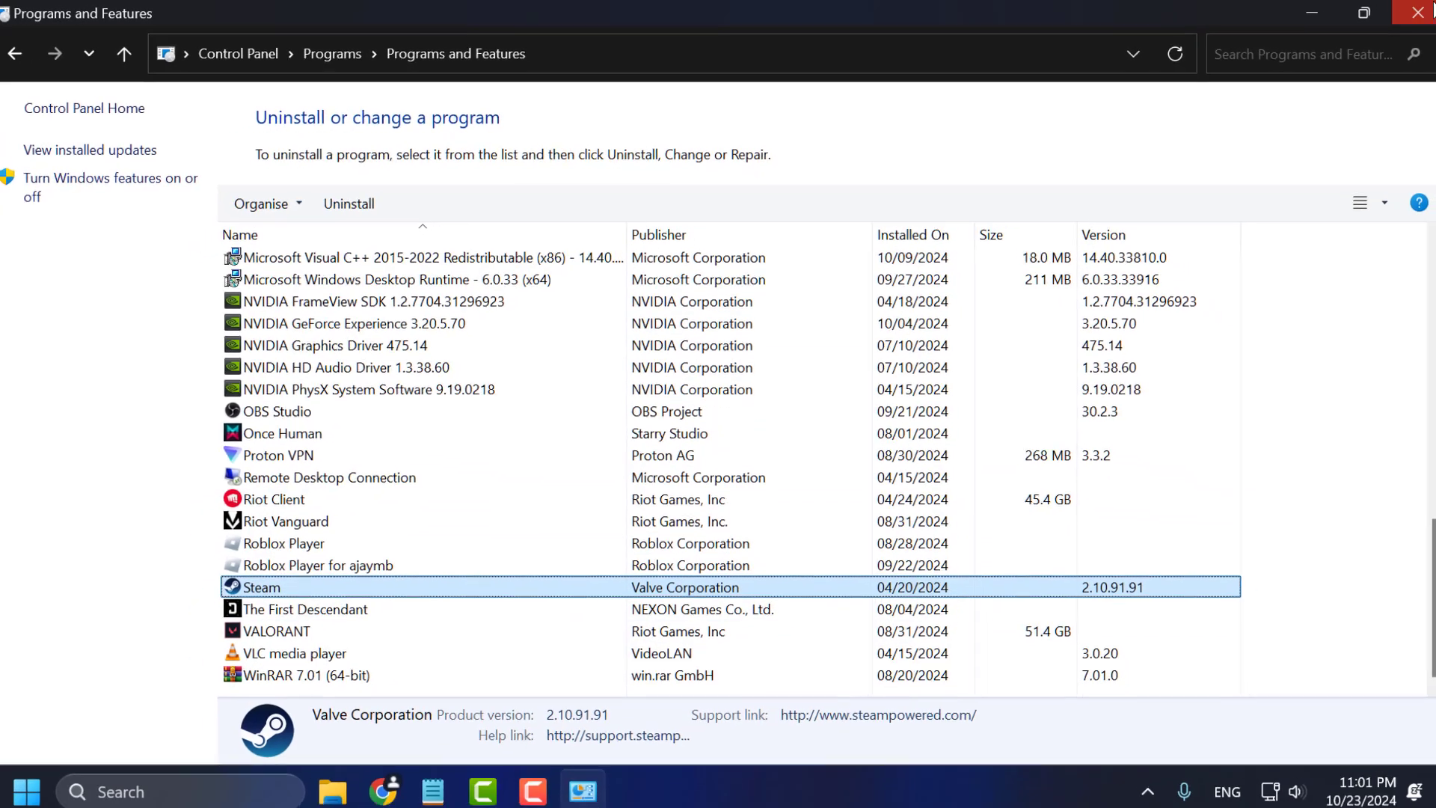
{"action": "left_click", "coordinate": [1411, 14]}
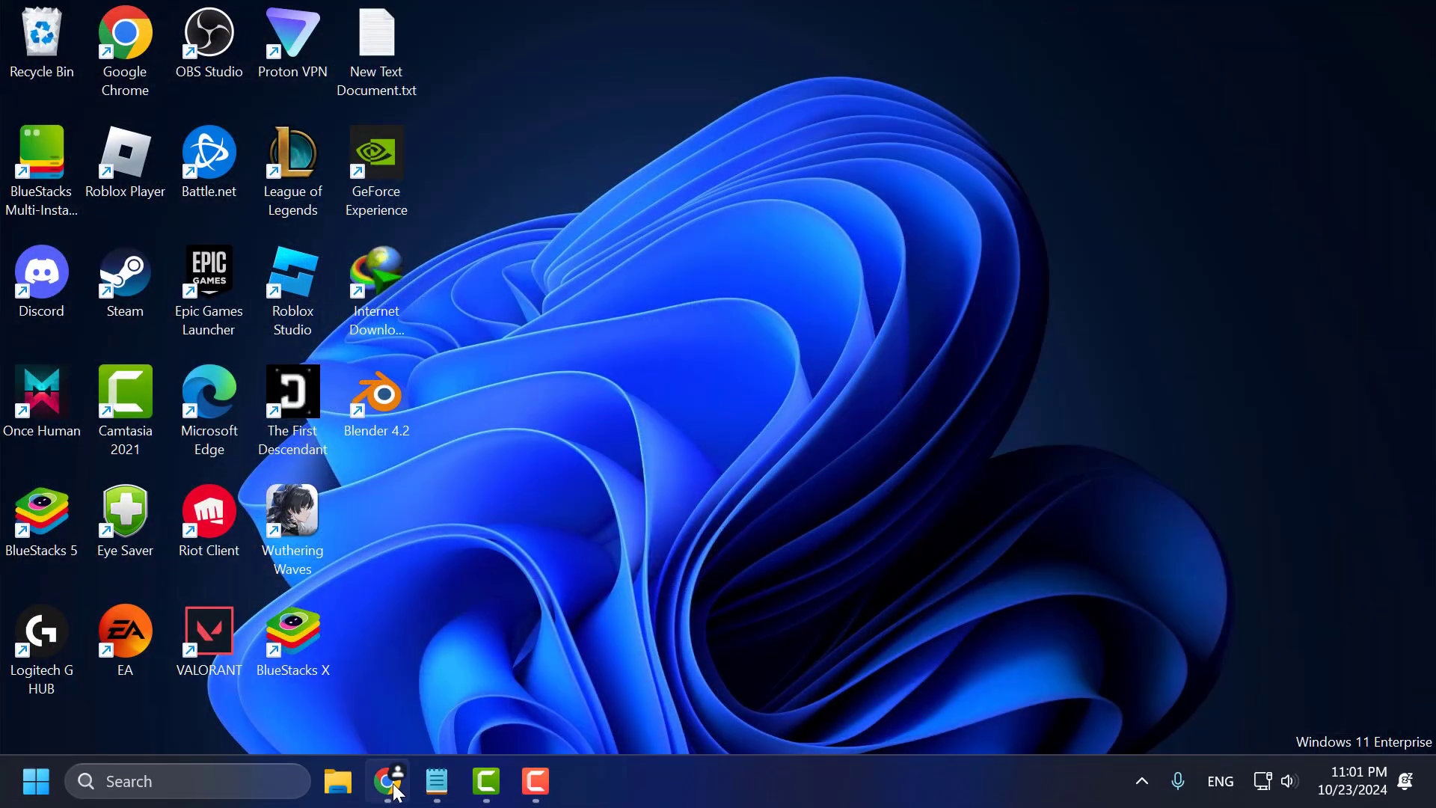
Bring up Chrome on store.steampowered.com/about, then minimize it
{"action": "left_click", "coordinate": [387, 782]}
{"action": "scroll", "coordinate": [561, 511], "scroll_direction": "down", "scroll_amount": 1}
{"action": "scroll", "coordinate": [430, 521], "scroll_direction": "up", "scroll_amount": 1}
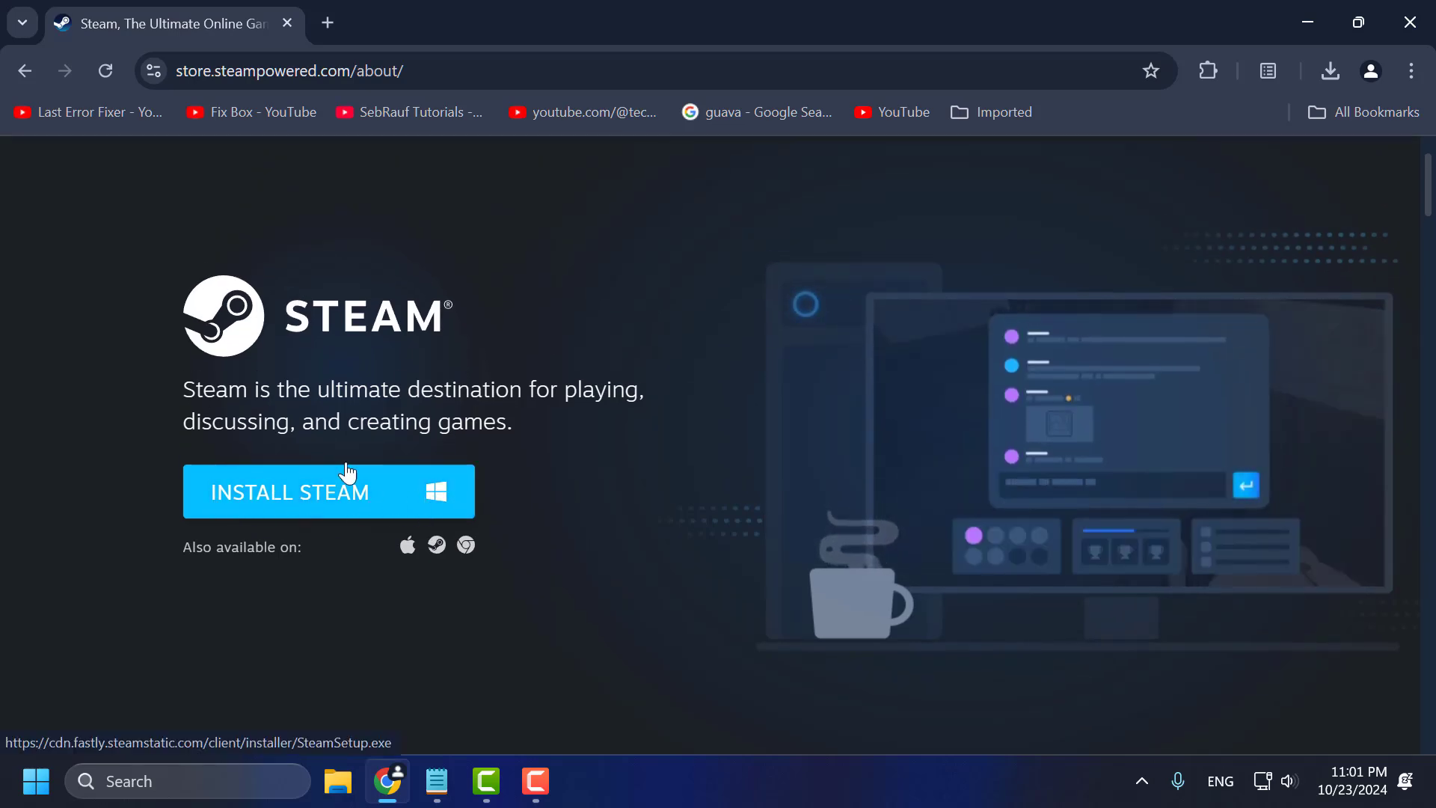
{"action": "left_click", "coordinate": [1308, 22]}
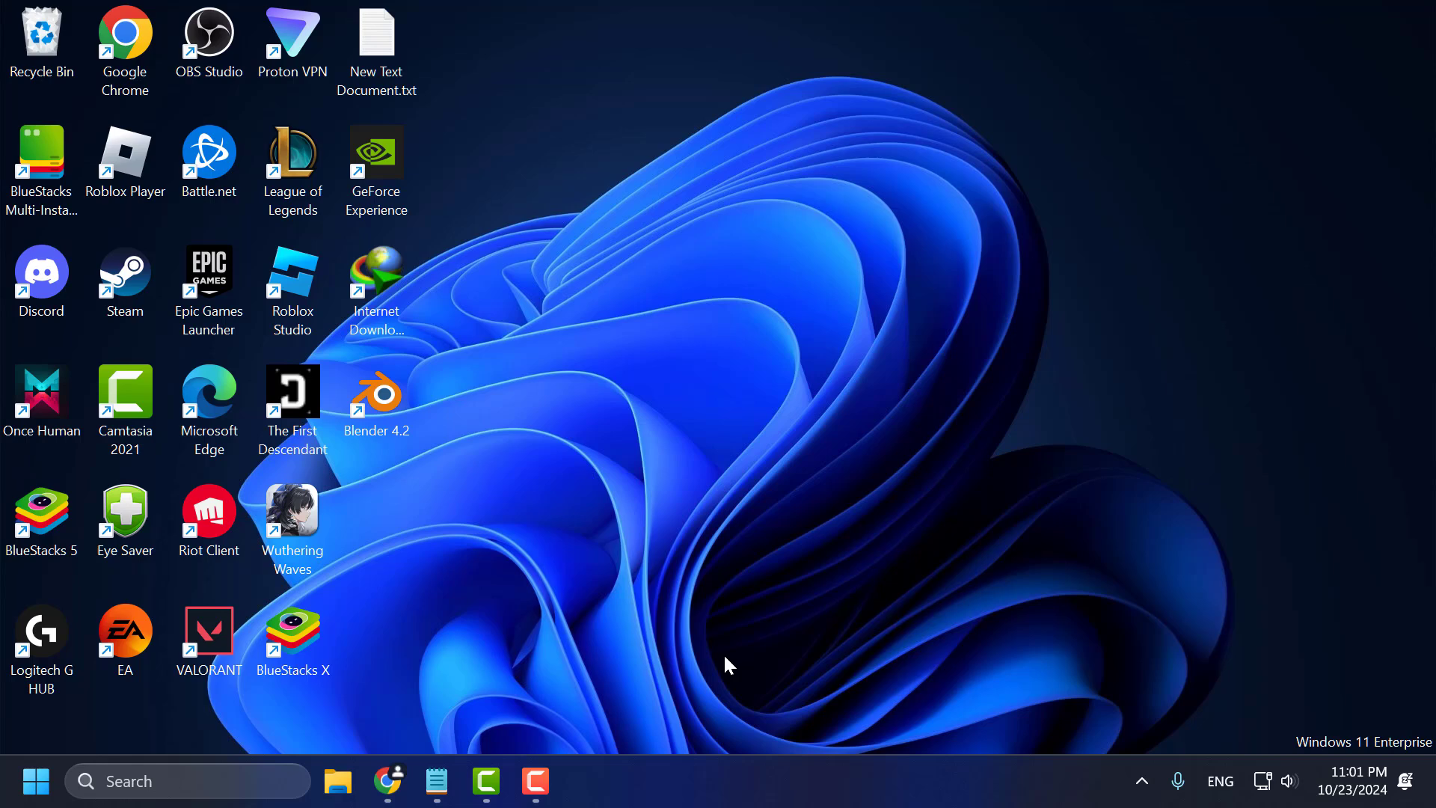